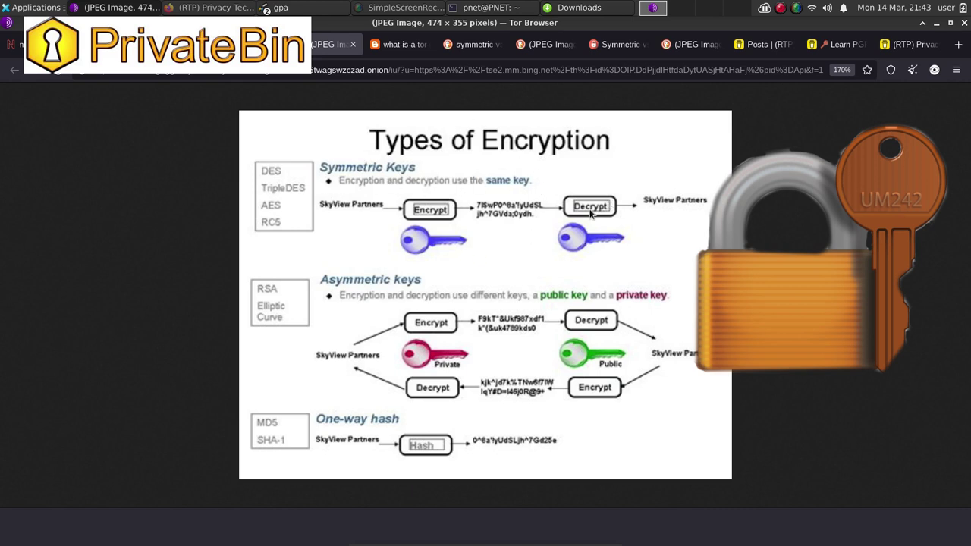
Examine the encryption types and Tor network diagrams alongside the PrivateBin paste editor, ending on the editor.
{"action": "left_click", "coordinate": [251, 44]}
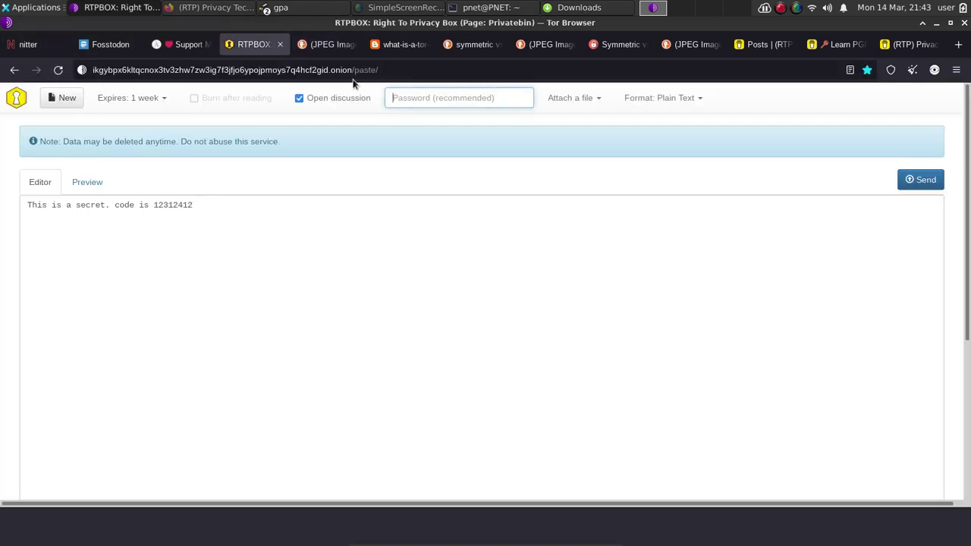
{"action": "left_click", "coordinate": [400, 44]}
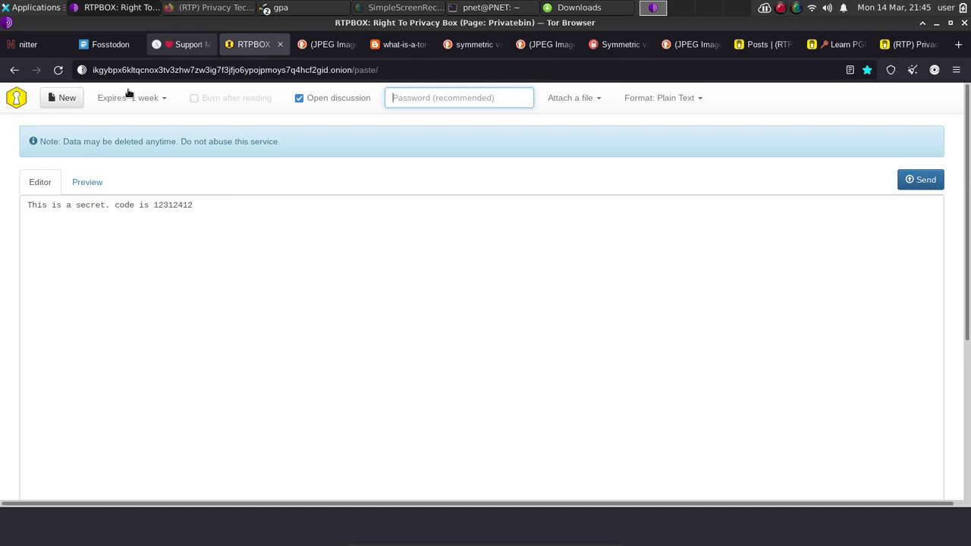
{"action": "left_click", "coordinate": [327, 44]}
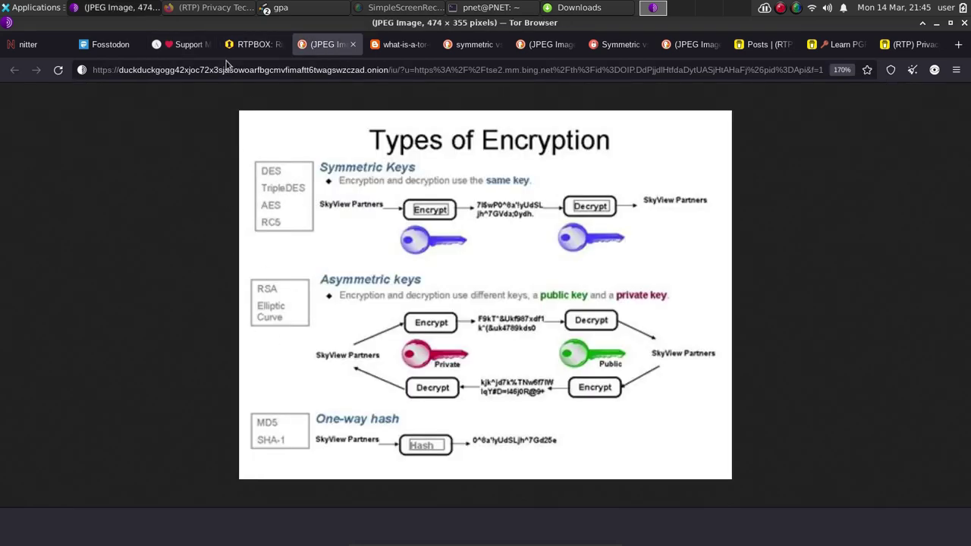
{"action": "left_click", "coordinate": [253, 45]}
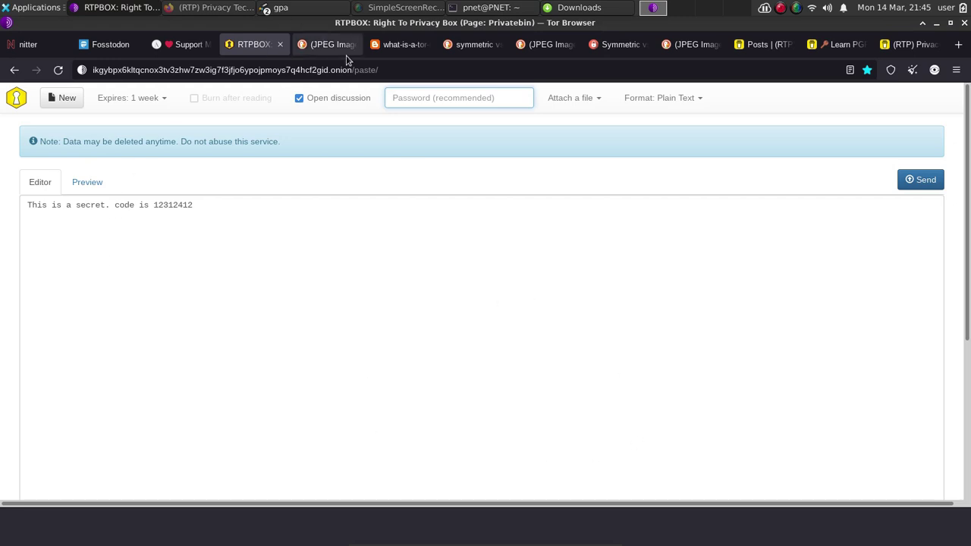
{"action": "left_click", "coordinate": [397, 45]}
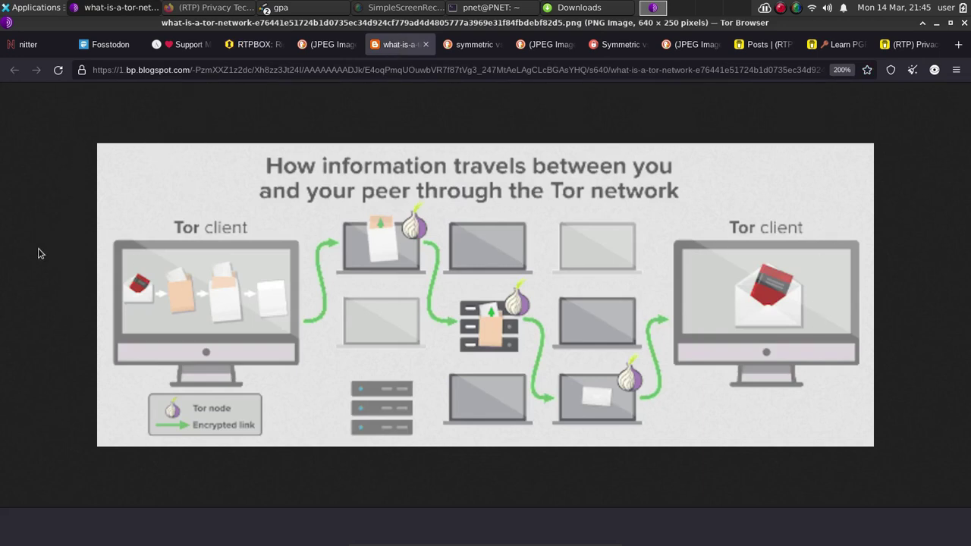
{"action": "left_click", "coordinate": [239, 45]}
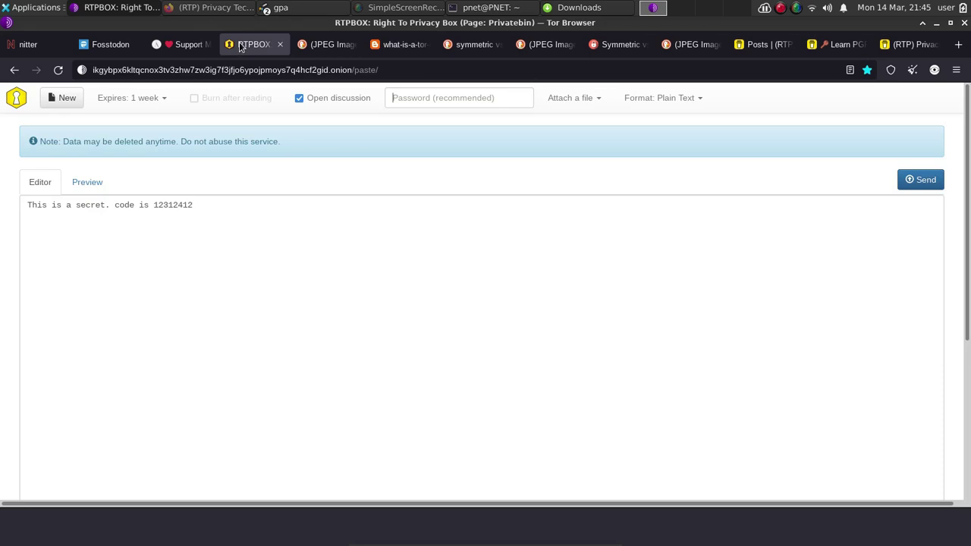
Send the paste with open discussion disabled and Burn after reading enabled, and copy its generated link.
{"action": "left_click", "coordinate": [314, 98]}
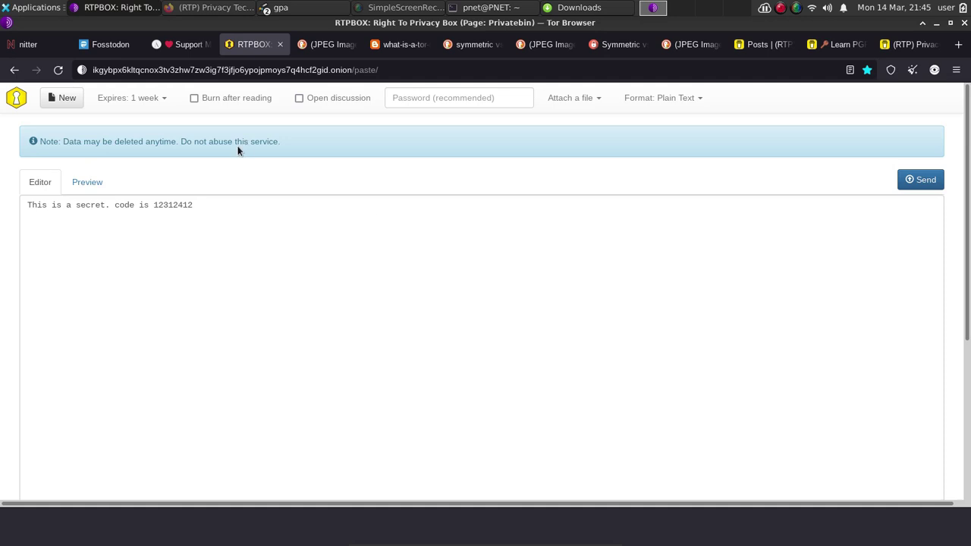
{"action": "left_click", "coordinate": [195, 98]}
{"action": "left_click", "coordinate": [911, 181]}
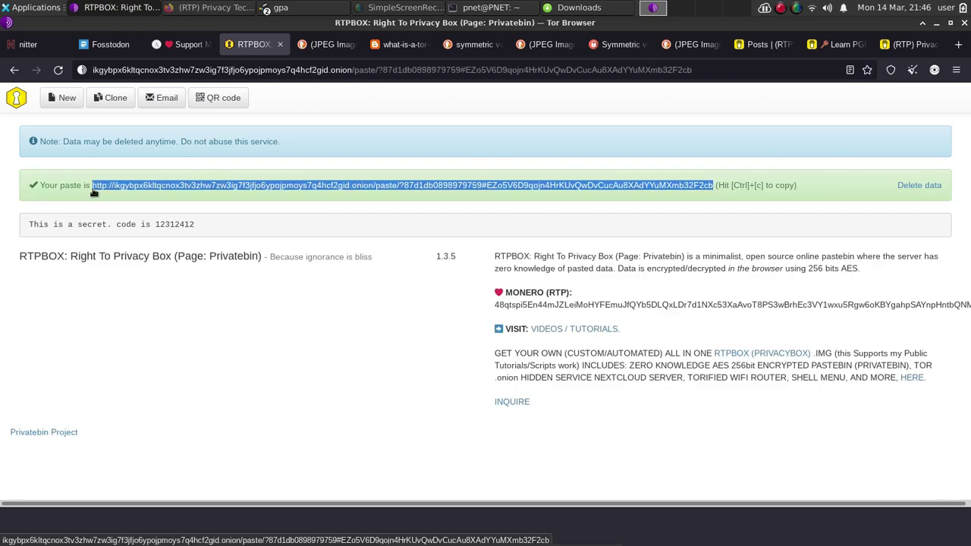
{"action": "right_click", "coordinate": [217, 187]}
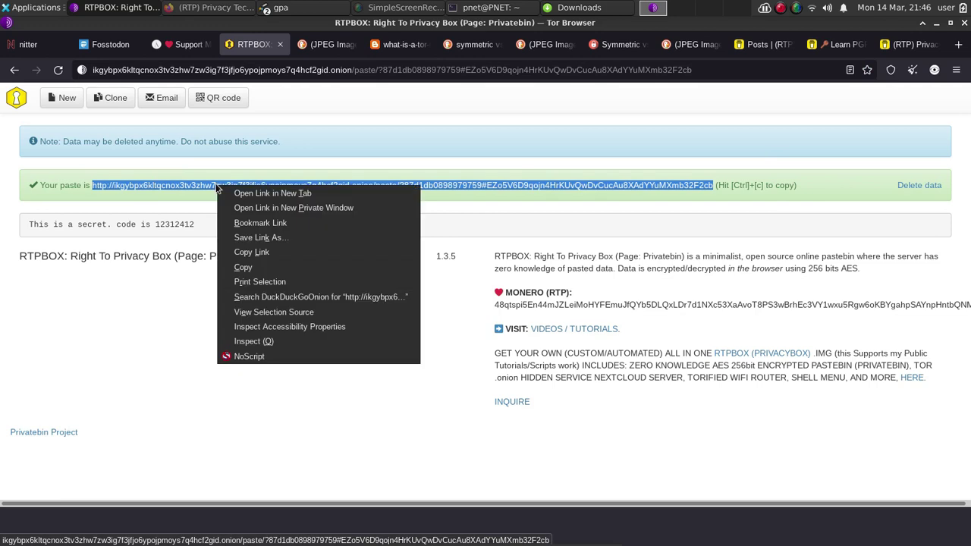
{"action": "left_click", "coordinate": [243, 267]}
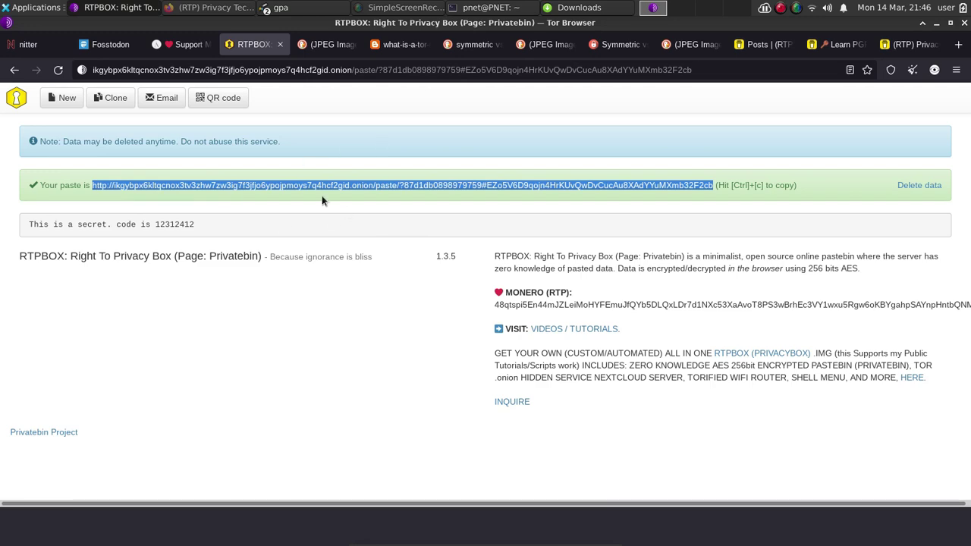
Display the paste link's QR code, check the options for its image, and close it.
{"action": "left_click", "coordinate": [199, 96]}
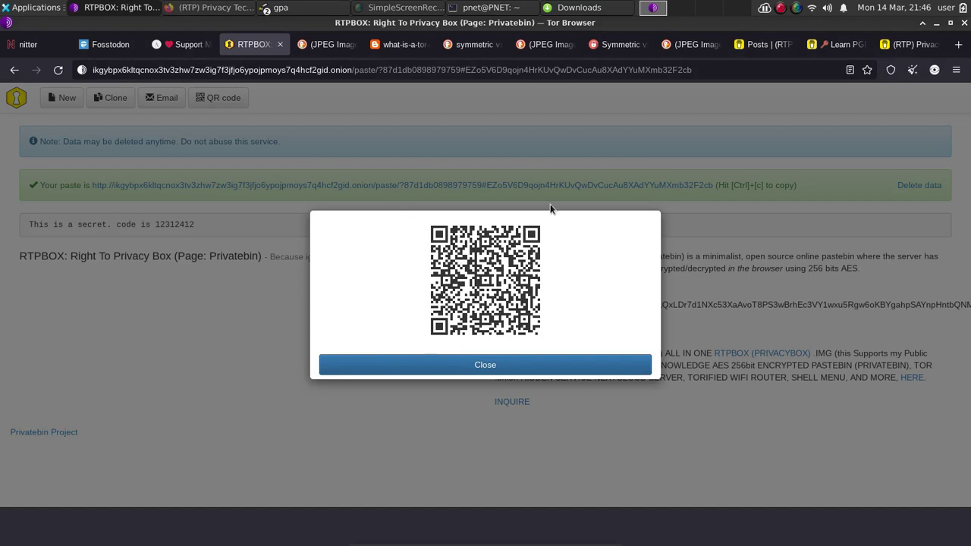
{"action": "right_click", "coordinate": [484, 297]}
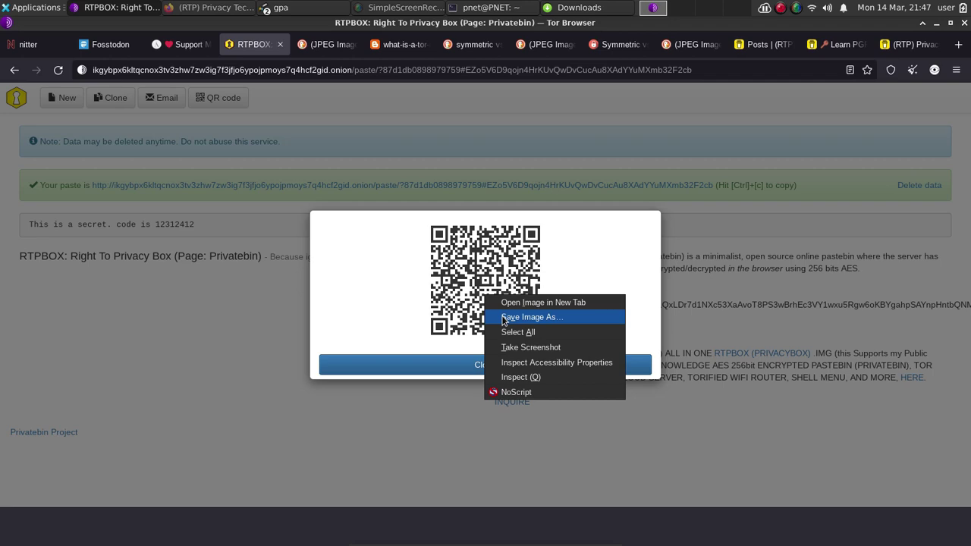
{"action": "left_click", "coordinate": [455, 315]}
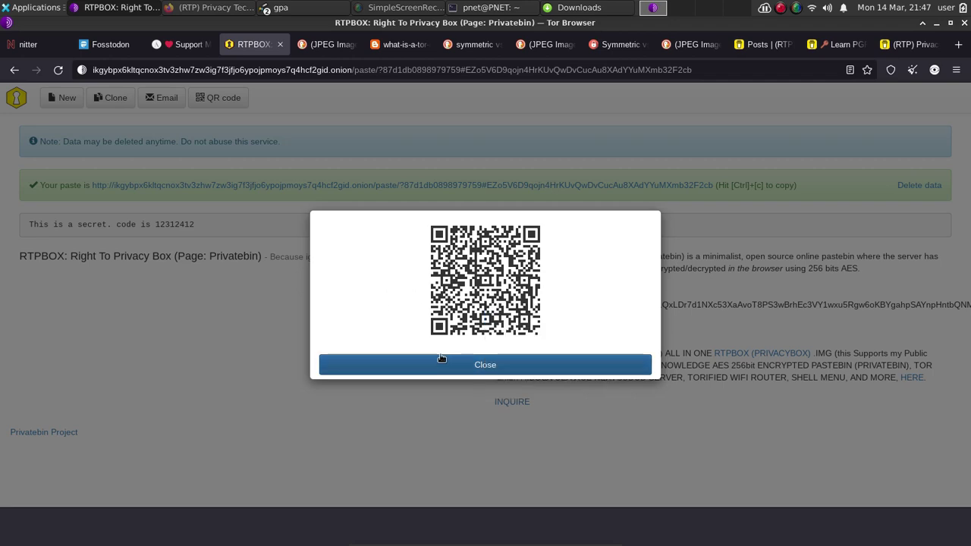
{"action": "left_click", "coordinate": [479, 365]}
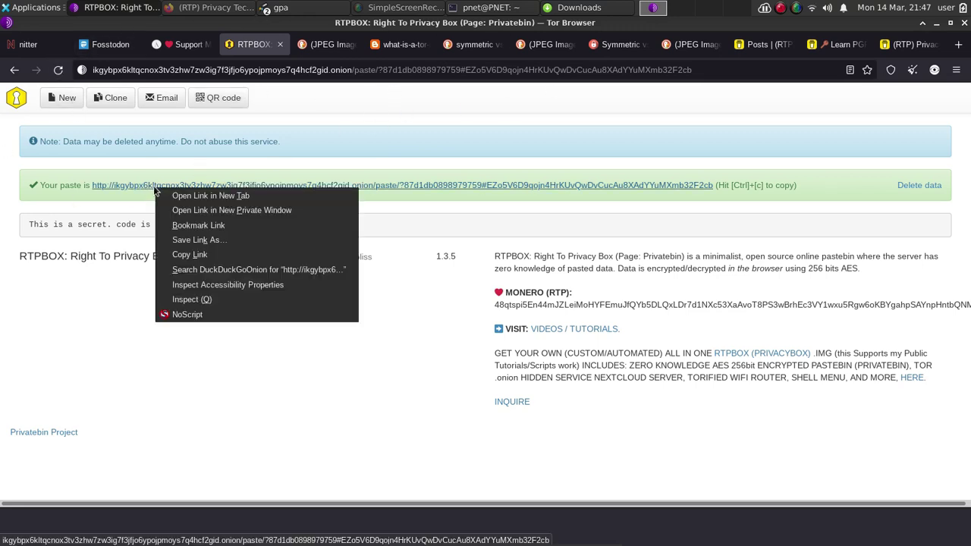
Open the paste link in a separate browser tab and reload it to test Burn after reading.
{"action": "left_click", "coordinate": [209, 197]}
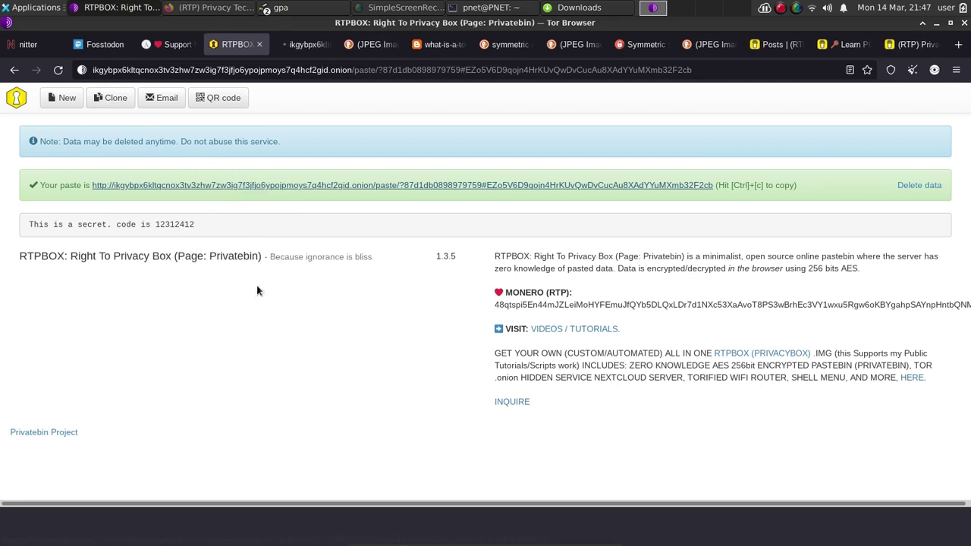
{"action": "left_click", "coordinate": [311, 46]}
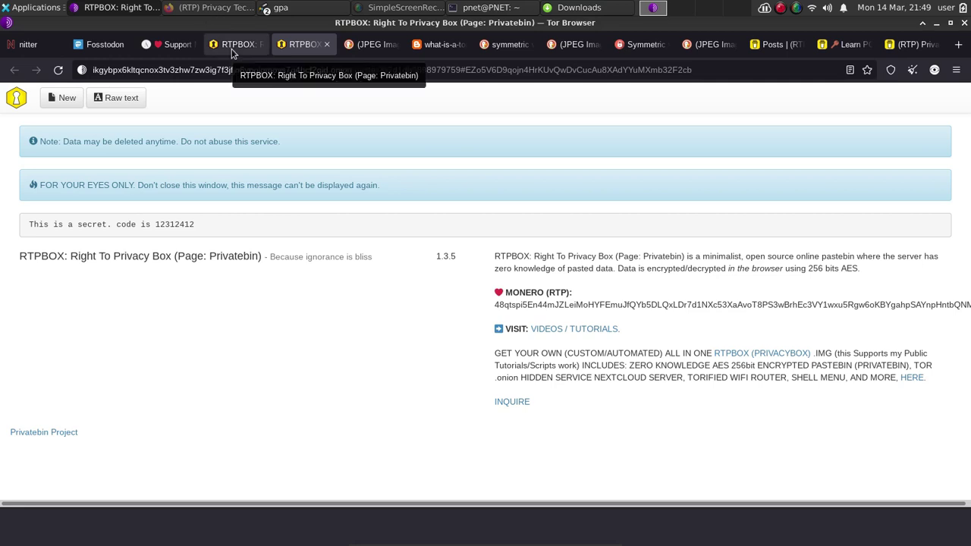
{"action": "left_click", "coordinate": [58, 69]}
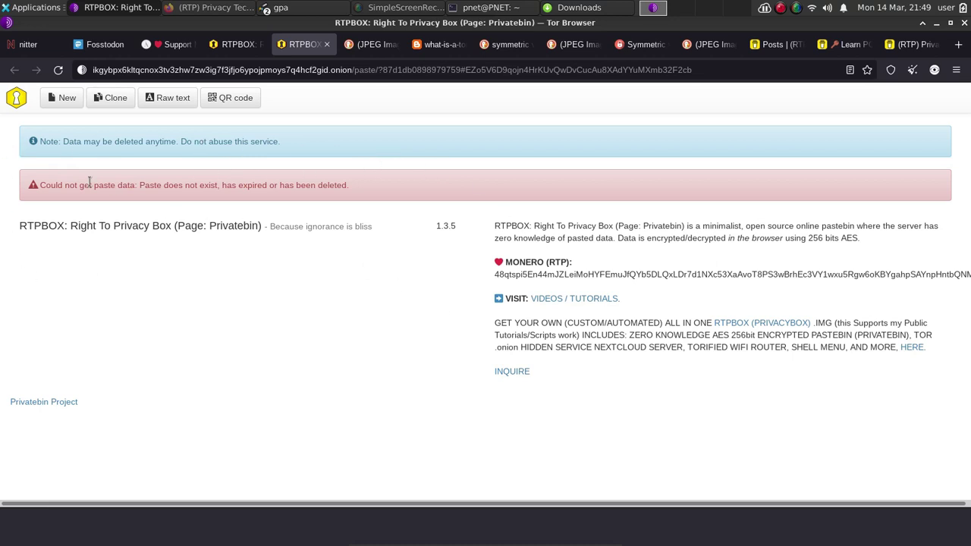
Start a new blank paste with open discussion enabled.
{"action": "left_click", "coordinate": [68, 94]}
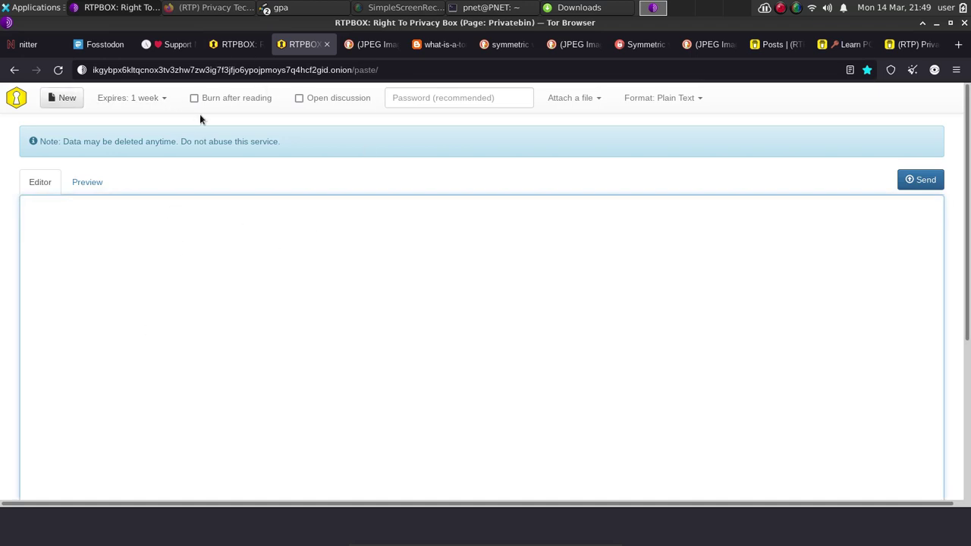
{"action": "left_click", "coordinate": [299, 99]}
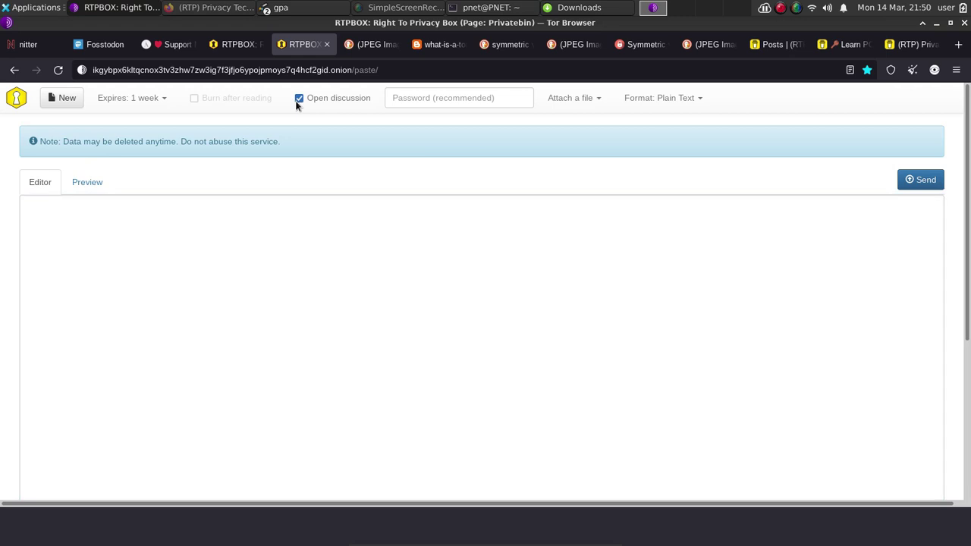
{"action": "left_click", "coordinate": [407, 97]}
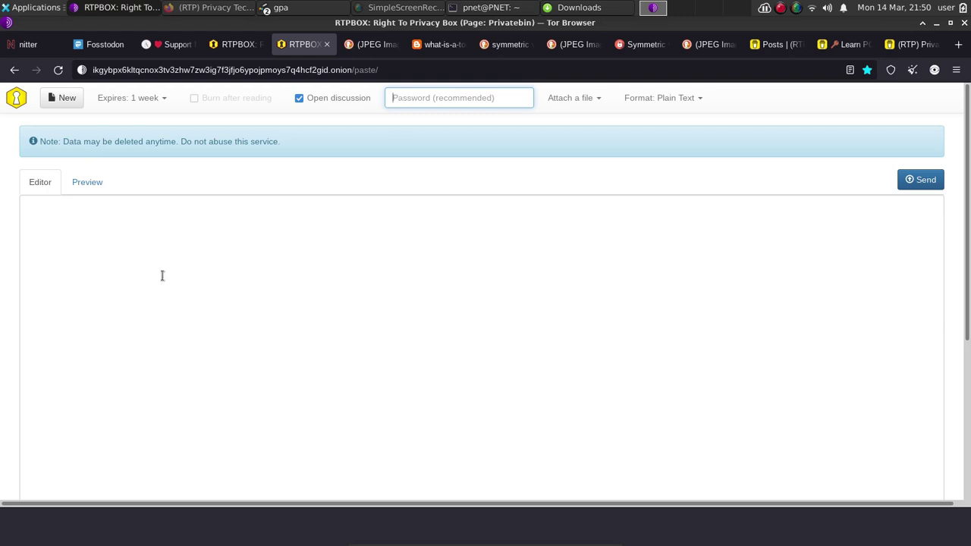
{"action": "left_click", "coordinate": [188, 227]}
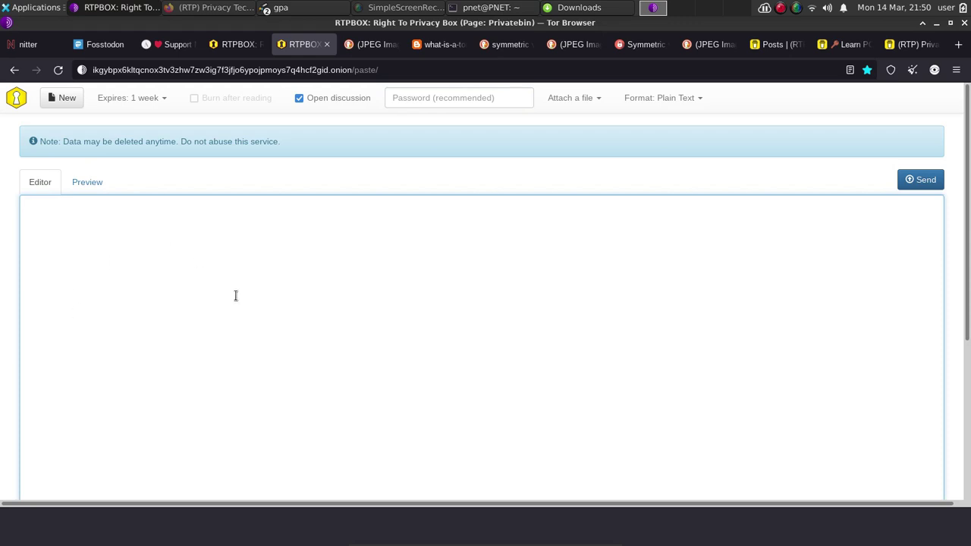
{"action": "left_click", "coordinate": [413, 95]}
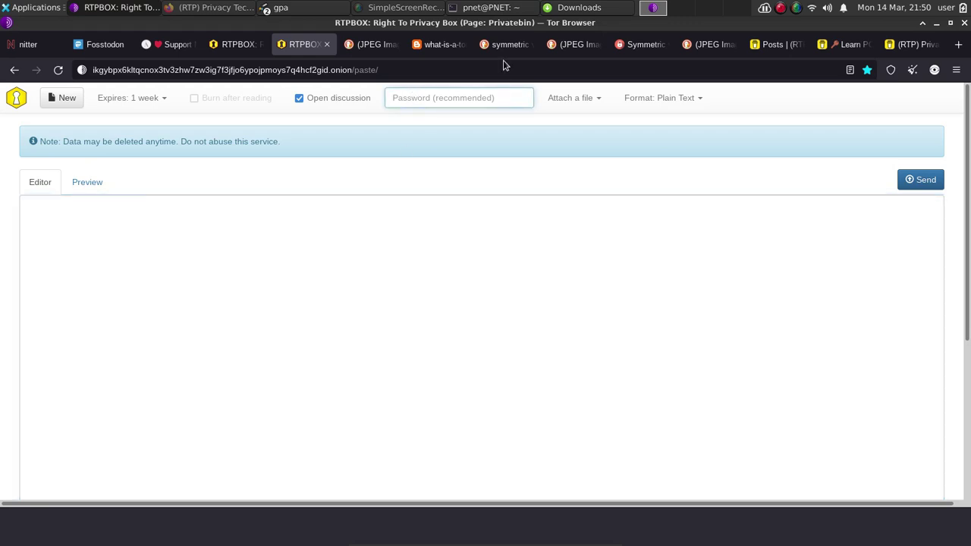
Switch to GNU Privacy Assistant and export the selected RightToPrivacy public key as rtp-pub in the Documents folder.
{"action": "key", "text": "alt+Tab"}
{"action": "key", "text": "alt+k"}
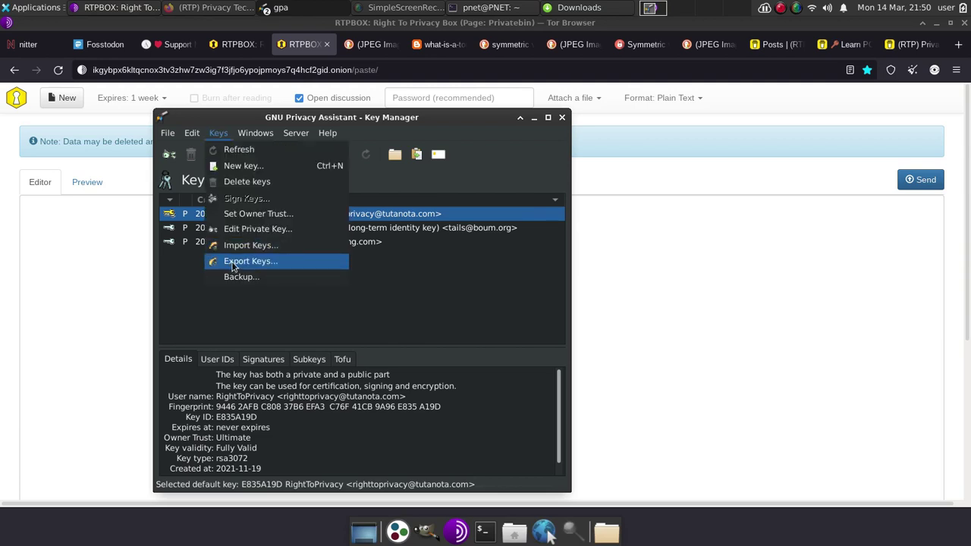
{"action": "left_click", "coordinate": [233, 263]}
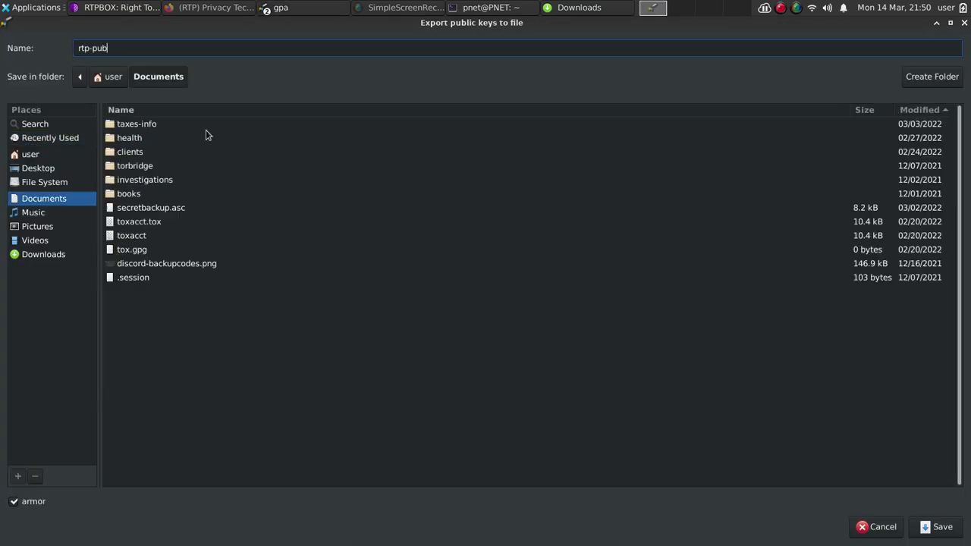
{"action": "left_click", "coordinate": [956, 529]}
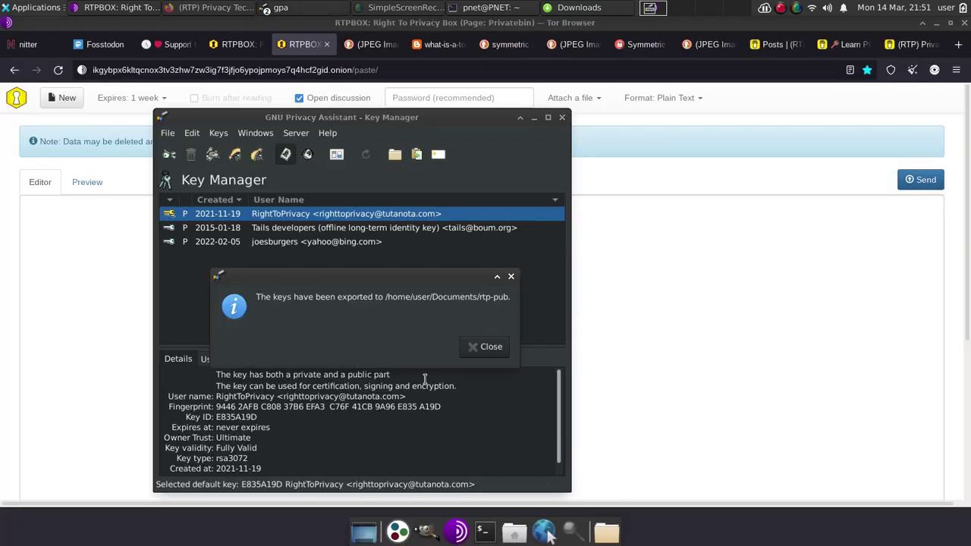
{"action": "left_click", "coordinate": [488, 346]}
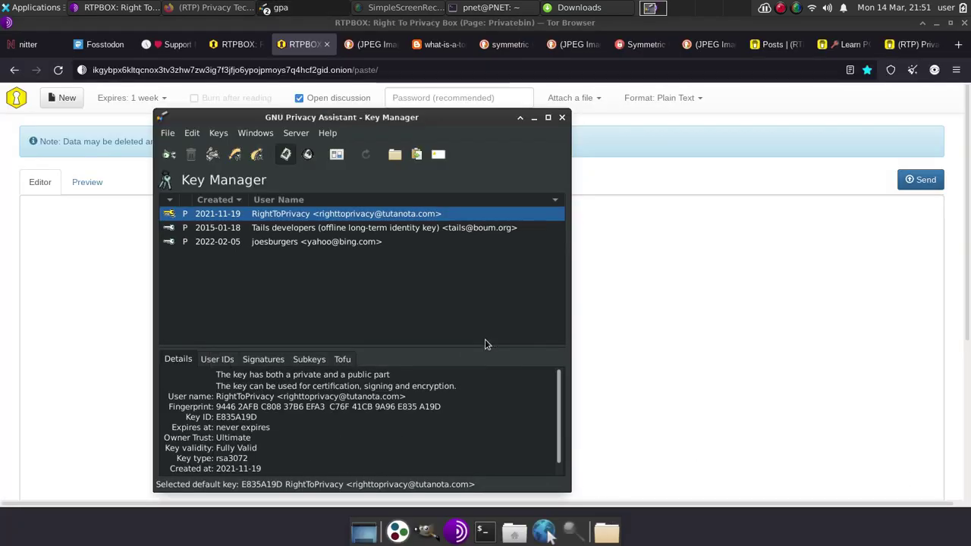
Open a new terminal window and bring it in front of the browser.
{"action": "left_click", "coordinate": [35, 7]}
{"action": "left_click", "coordinate": [38, 38]}
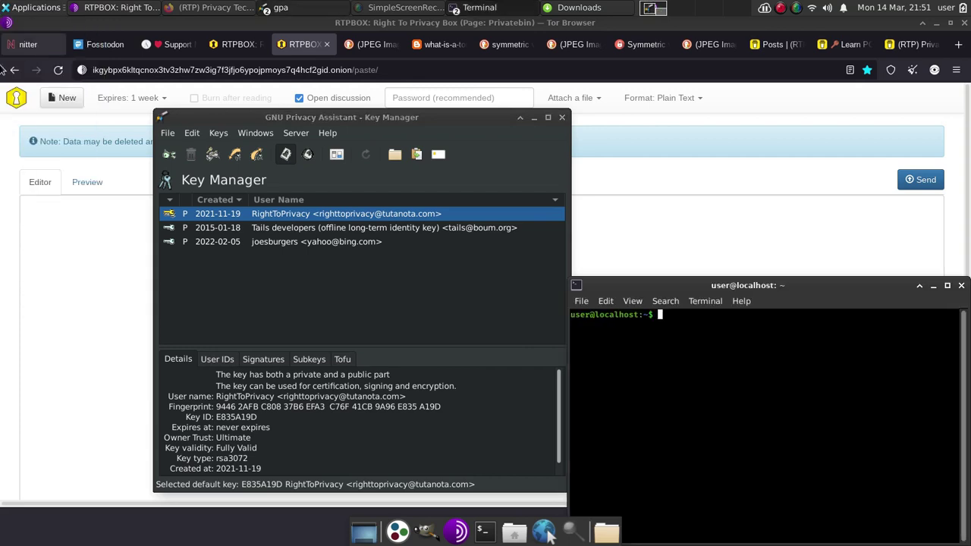
{"action": "left_click", "coordinate": [725, 277]}
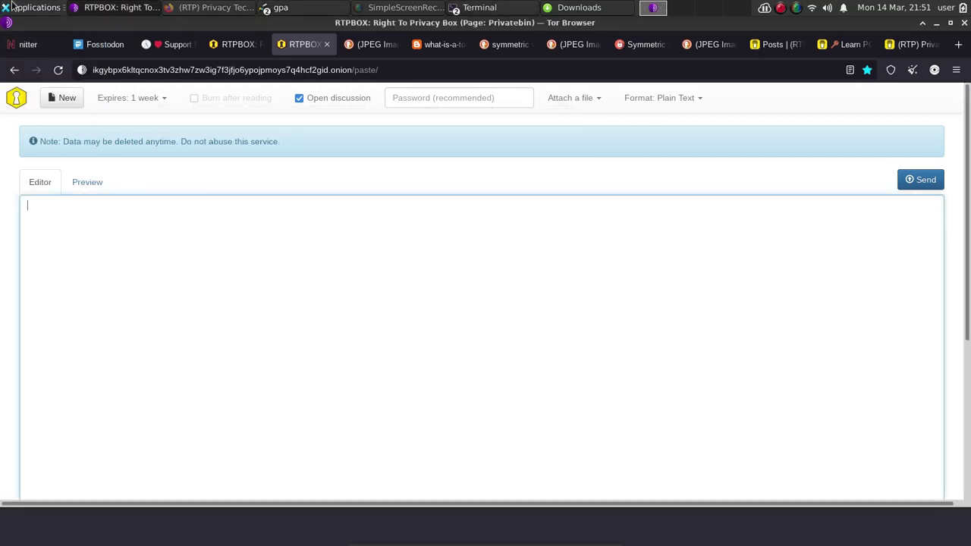
{"action": "left_click", "coordinate": [479, 7]}
{"action": "left_click", "coordinate": [485, 24]}
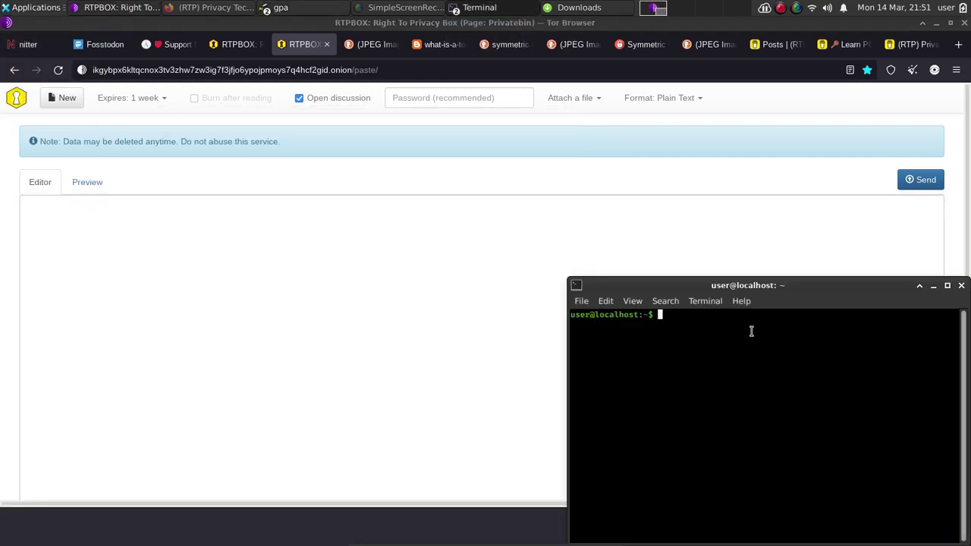
Change to the Documents directory and print the contents of rtp-pub with cat.
{"action": "type", "text": "cd Doc"}
{"action": "key", "text": "Tab"}
{"action": "key", "text": "Return"}
{"action": "type", "text": "cat "}
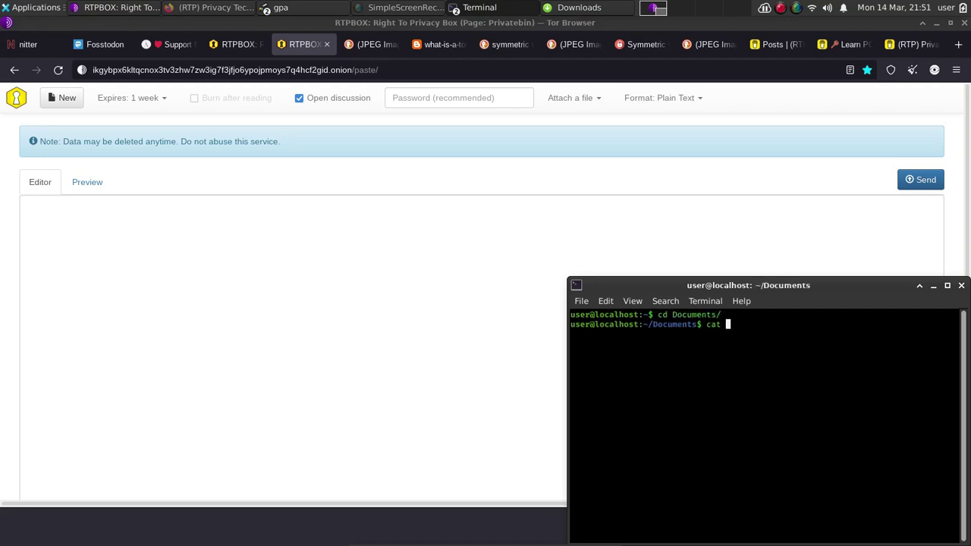
{"action": "type", "text": "rtp.pub"}
{"action": "key", "text": "Return"}
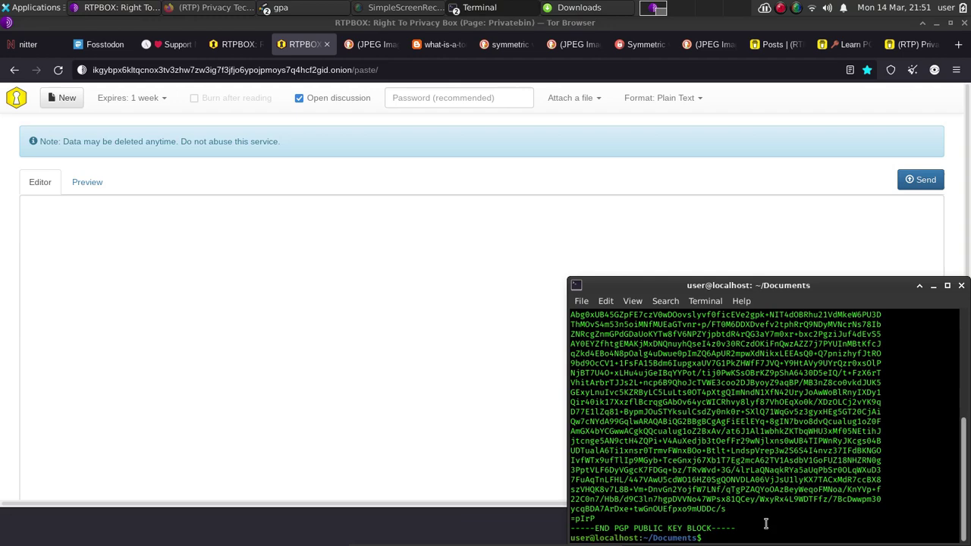
Copy the entire PGP public key block from the terminal output.
{"action": "left_click_drag", "start_coordinate": [765, 524], "coordinate": [563, 337]}
{"action": "right_click", "coordinate": [600, 343]}
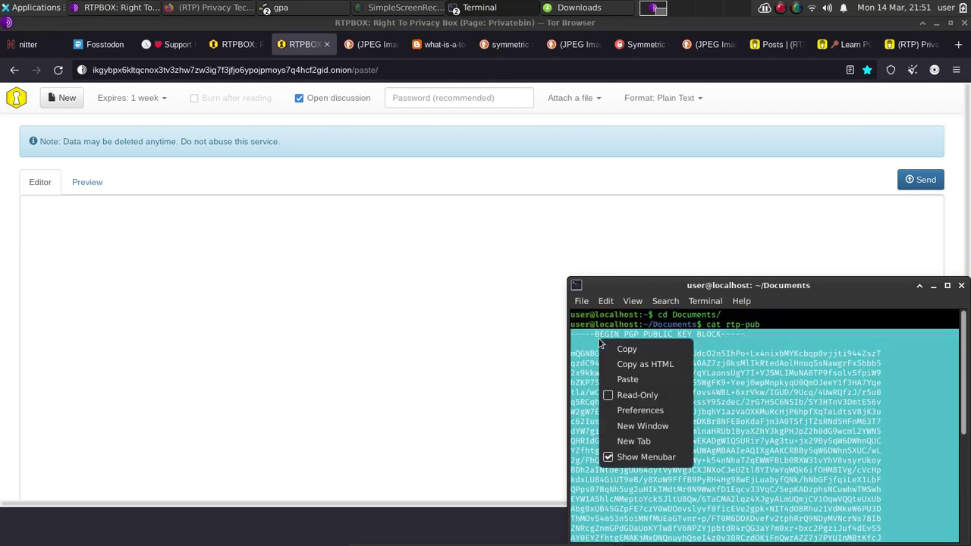
{"action": "left_click", "coordinate": [627, 349]}
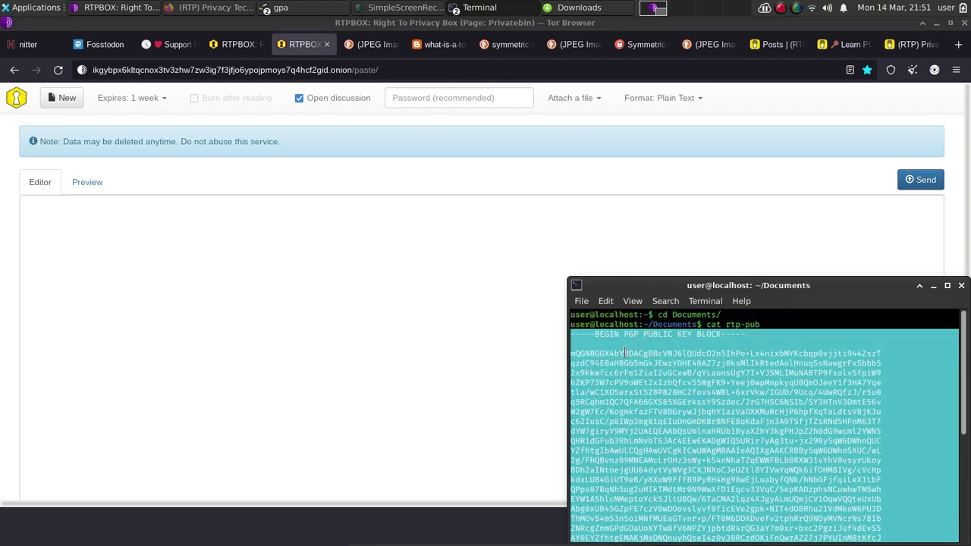
{"action": "right_click", "coordinate": [687, 332]}
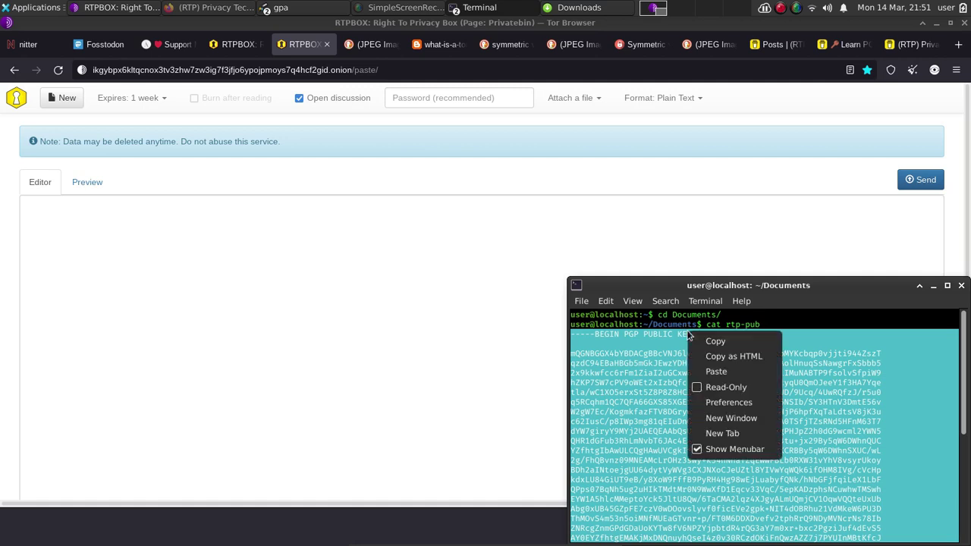
{"action": "left_click", "coordinate": [728, 344]}
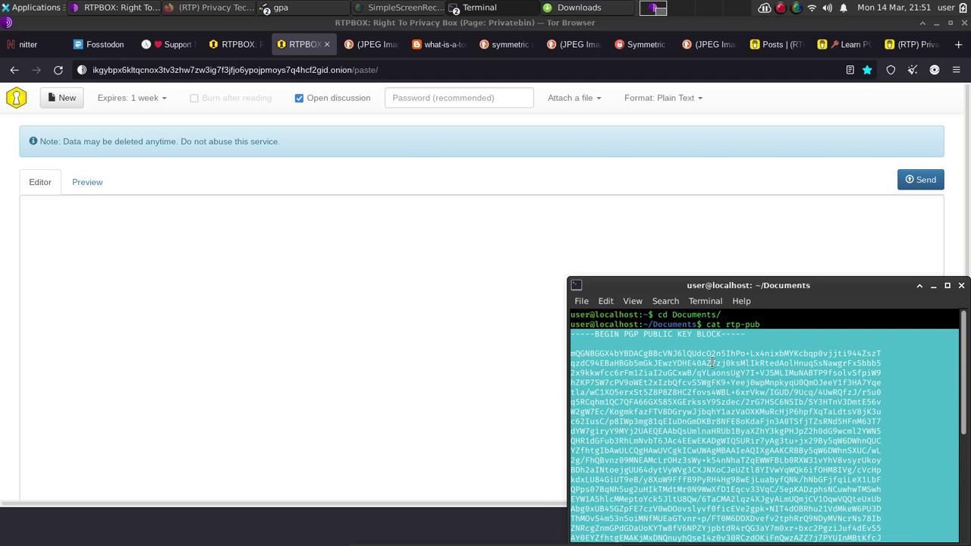
Copy the PGP public key block from the terminal output and paste it into the new paste's editor in Tor Browser.
{"action": "left_click_drag", "start_coordinate": [646, 282], "coordinate": [613, 201]}
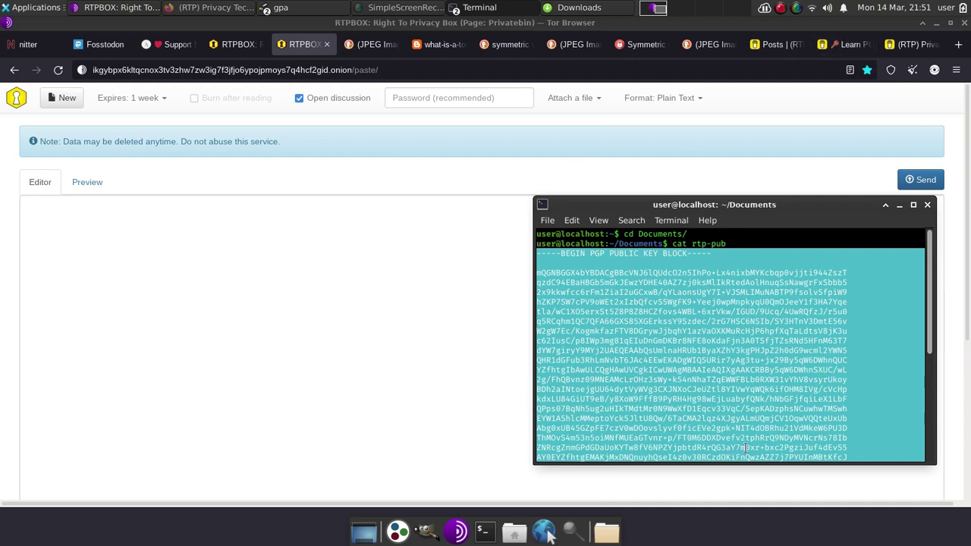
{"action": "right_click", "coordinate": [609, 298]}
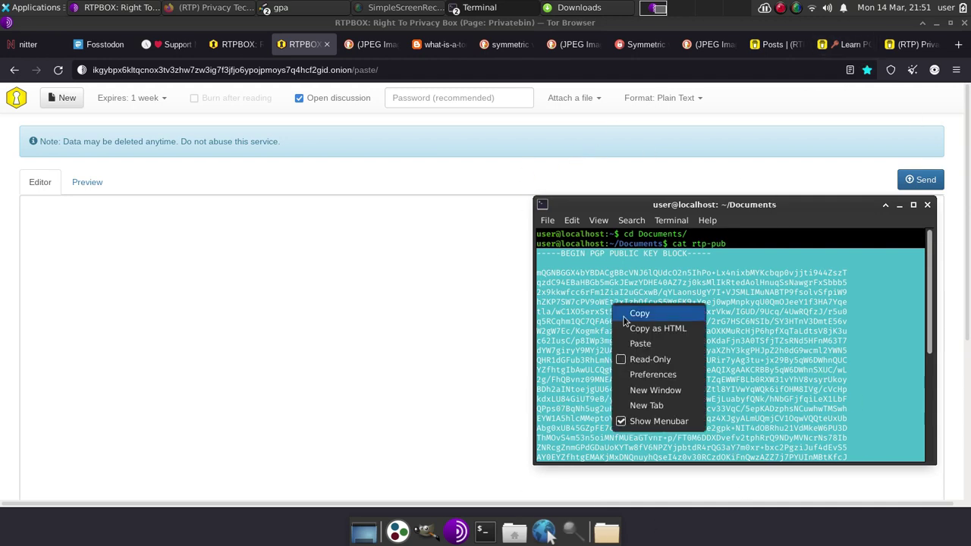
{"action": "left_click", "coordinate": [629, 314]}
{"action": "left_click", "coordinate": [238, 256]}
{"action": "right_click", "coordinate": [238, 256]}
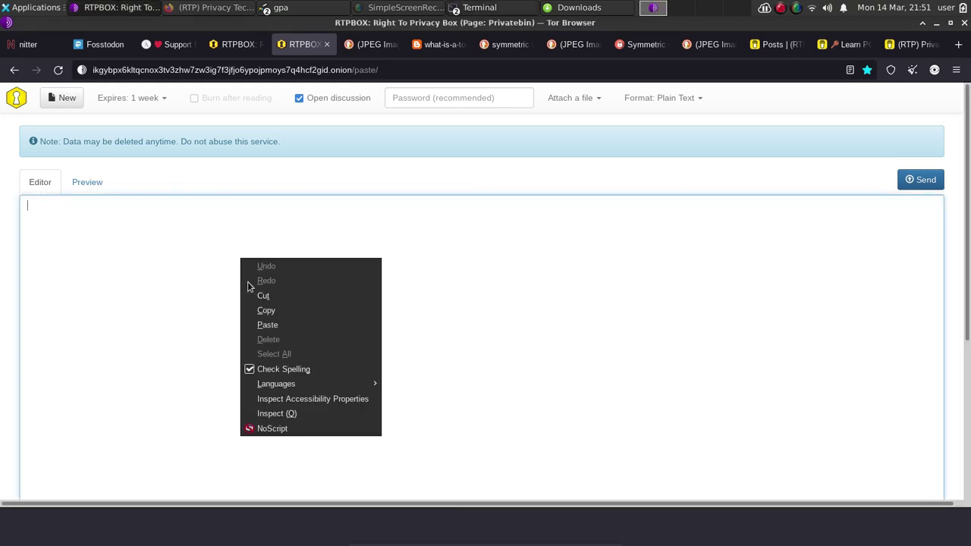
{"action": "left_click", "coordinate": [265, 324]}
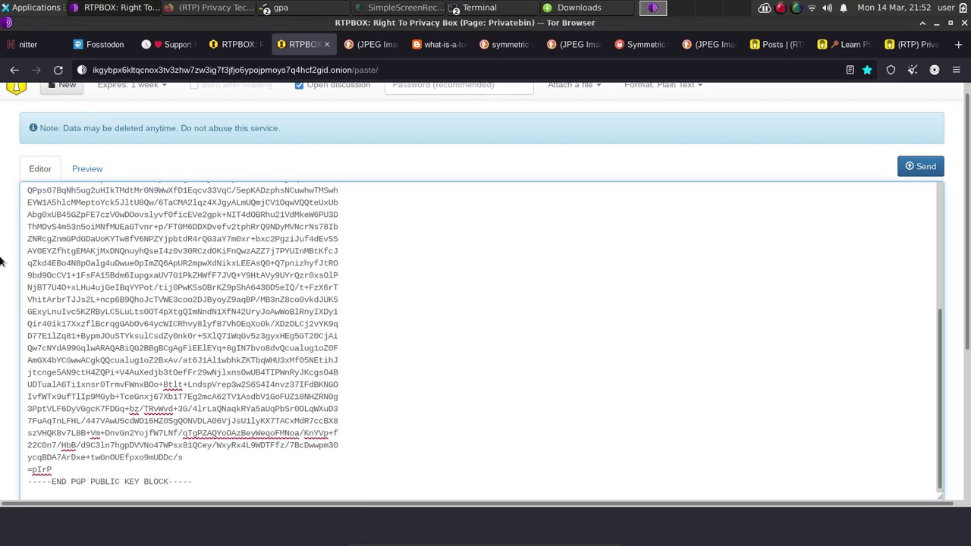
{"action": "scroll", "coordinate": [193, 300], "scroll_direction": "up", "scroll_amount": 6}
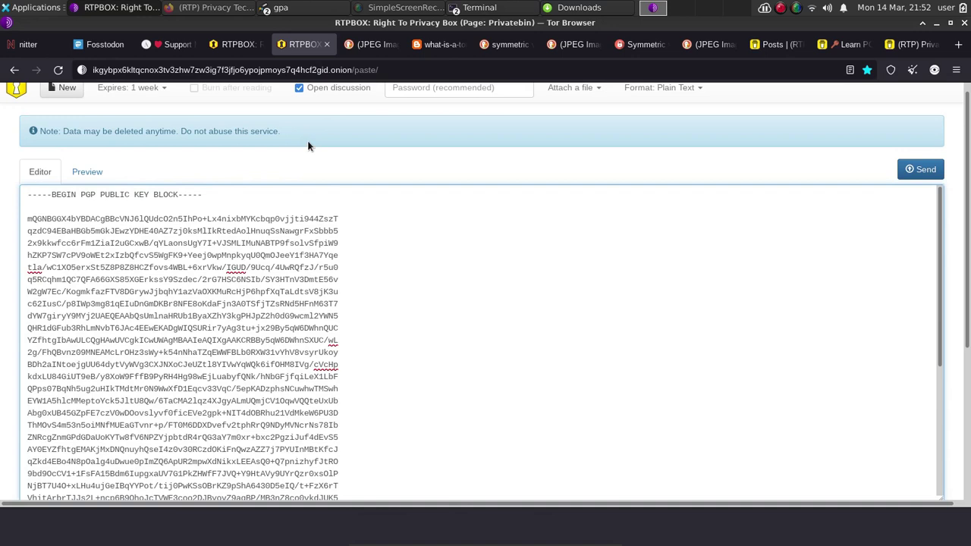
{"action": "scroll", "coordinate": [278, 138], "scroll_direction": "up", "scroll_amount": 1}
Try adding a password to the paste with open discussion enabled, and clear the password field again.
{"action": "left_click", "coordinate": [298, 98]}
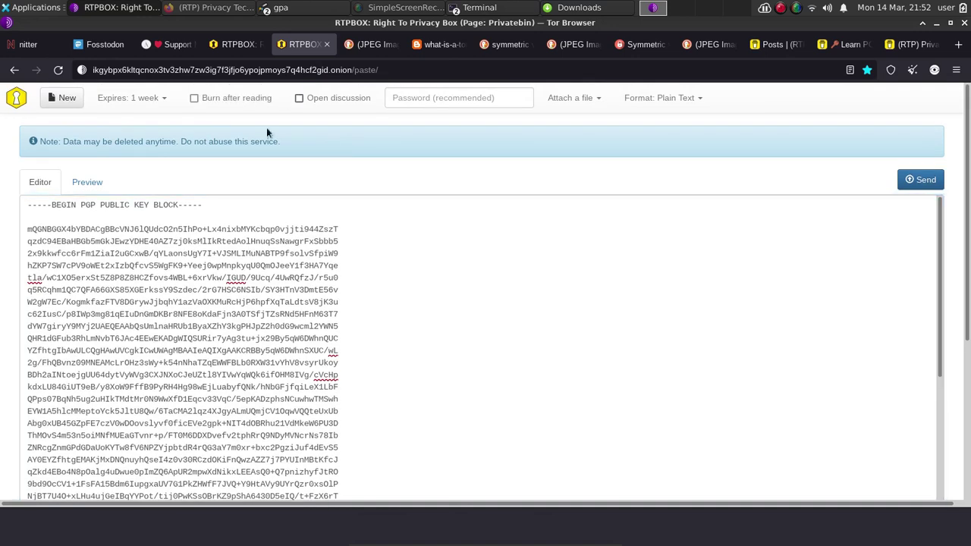
{"action": "left_click", "coordinate": [299, 98]}
{"action": "left_click", "coordinate": [404, 93]}
{"action": "type", "text": "••"}
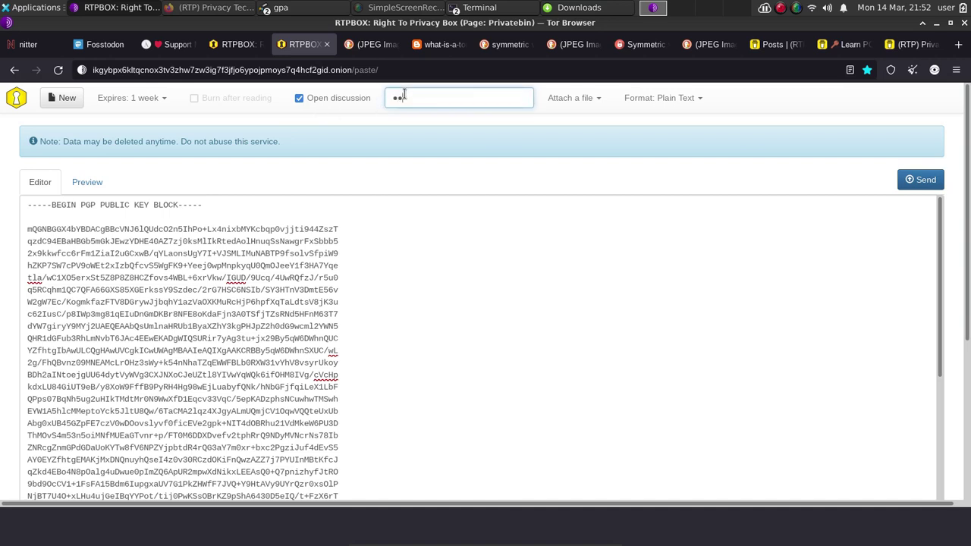
{"action": "key", "text": "BackSpace"}
{"action": "key", "text": "BackSpace"}
Disable open discussion, keep burn after reading off, and look through the paste's expiration options.
{"action": "left_click", "coordinate": [300, 98]}
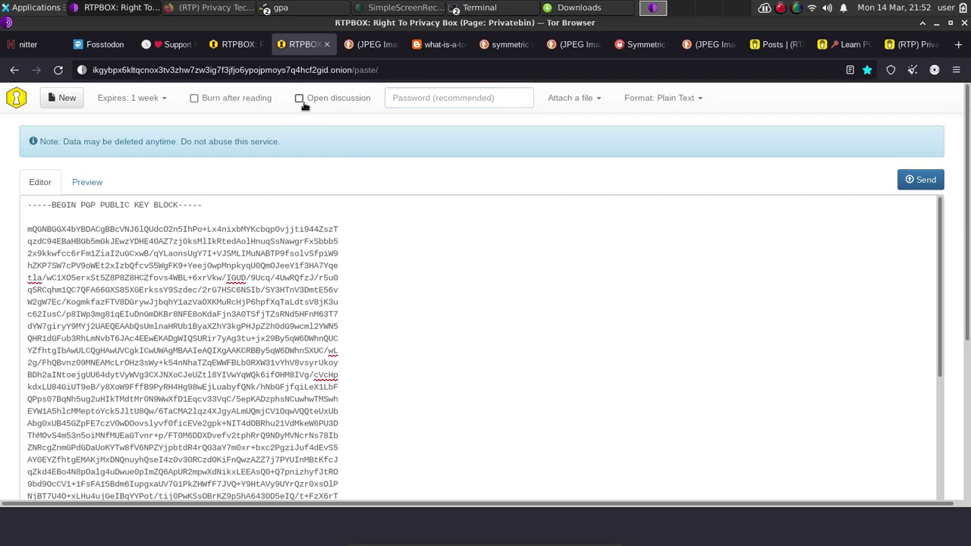
{"action": "left_click", "coordinate": [195, 98]}
{"action": "left_click", "coordinate": [195, 97]}
{"action": "left_click", "coordinate": [117, 97]}
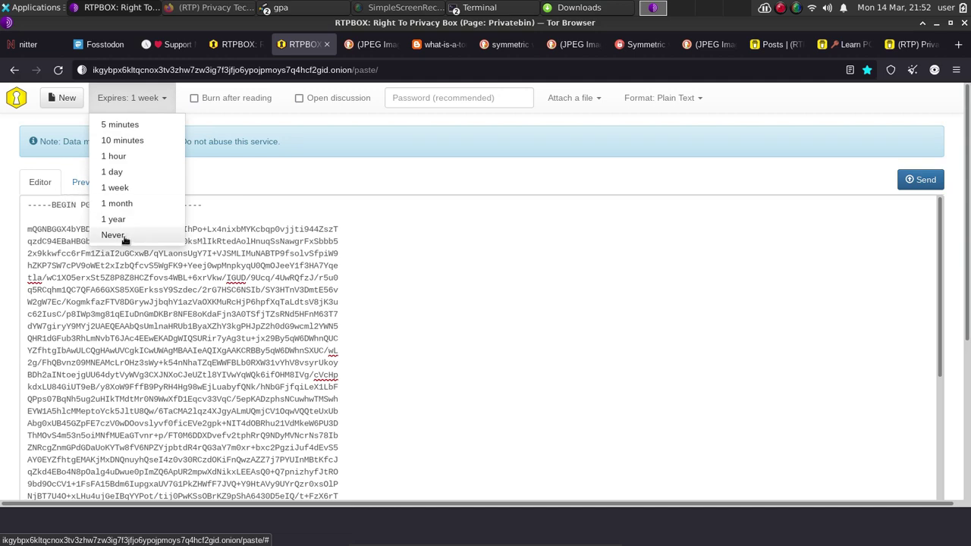
{"action": "left_click", "coordinate": [409, 186]}
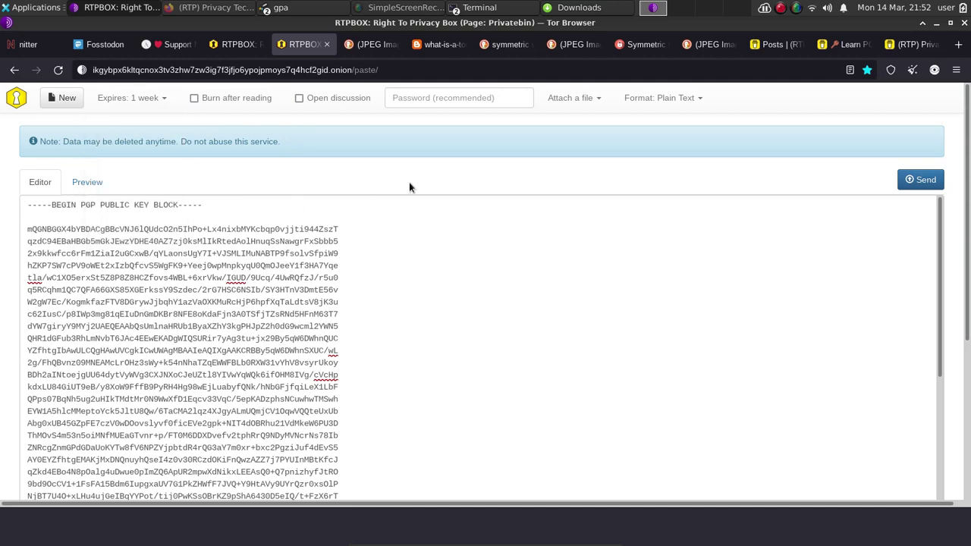
Attach the rtp-pub file from the home directory's Documents folder to the paste.
{"action": "left_click", "coordinate": [569, 94]}
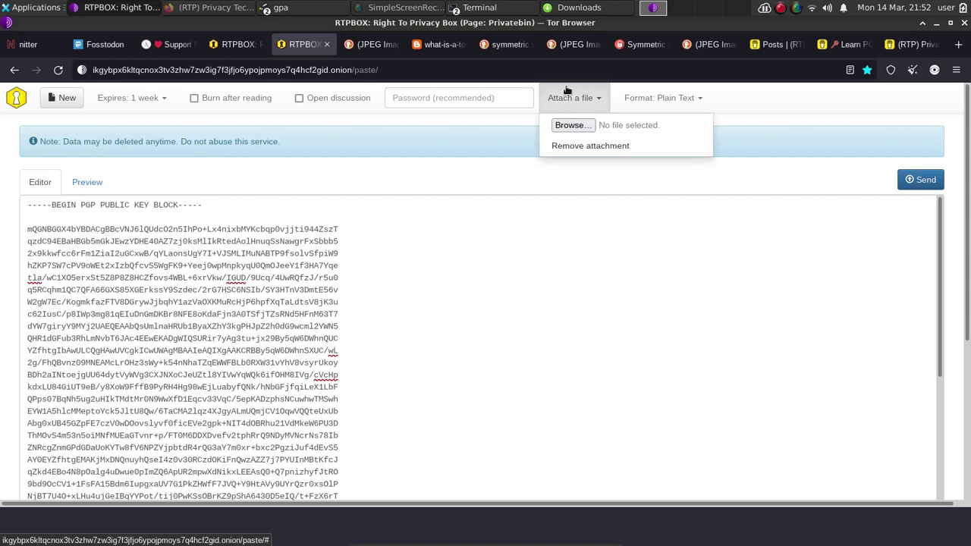
{"action": "left_click", "coordinate": [570, 126]}
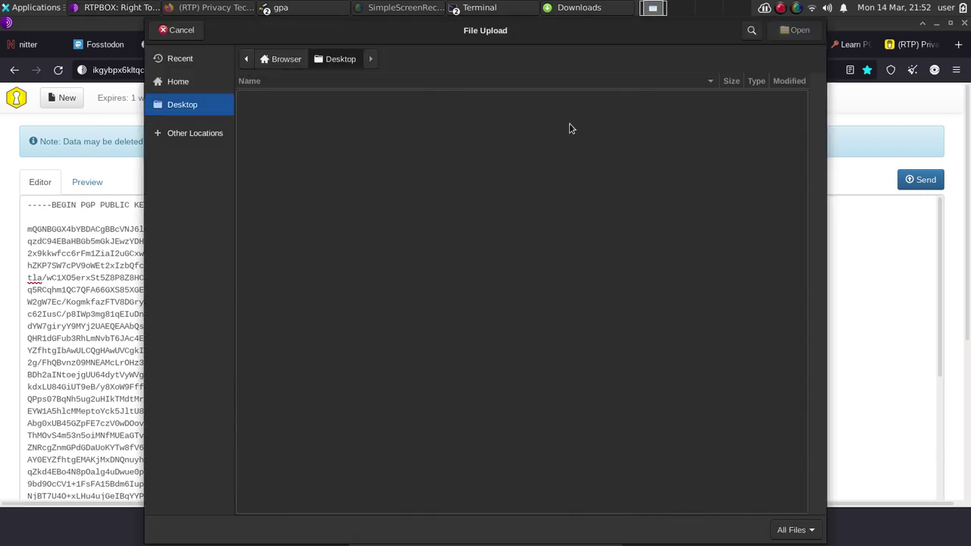
{"action": "left_click", "coordinate": [246, 58]}
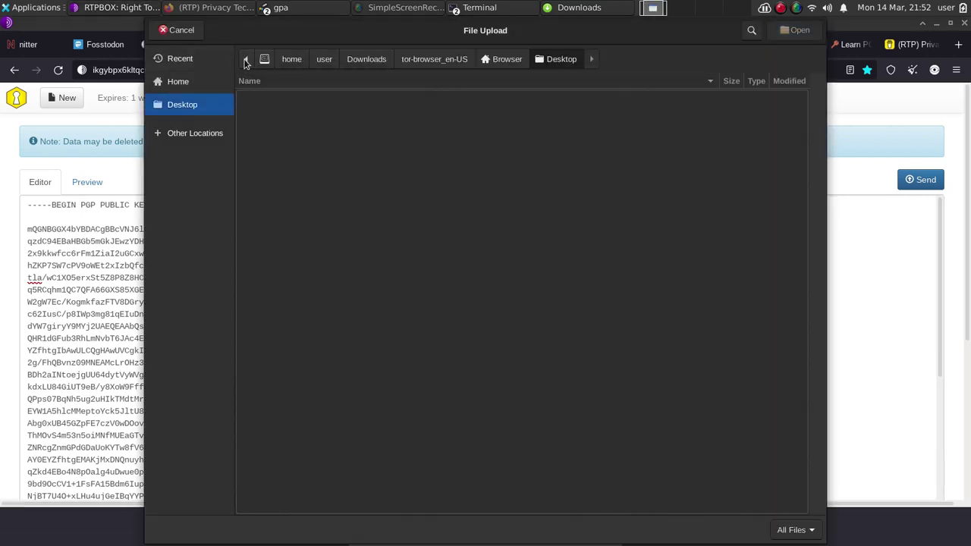
{"action": "left_click", "coordinate": [324, 59]}
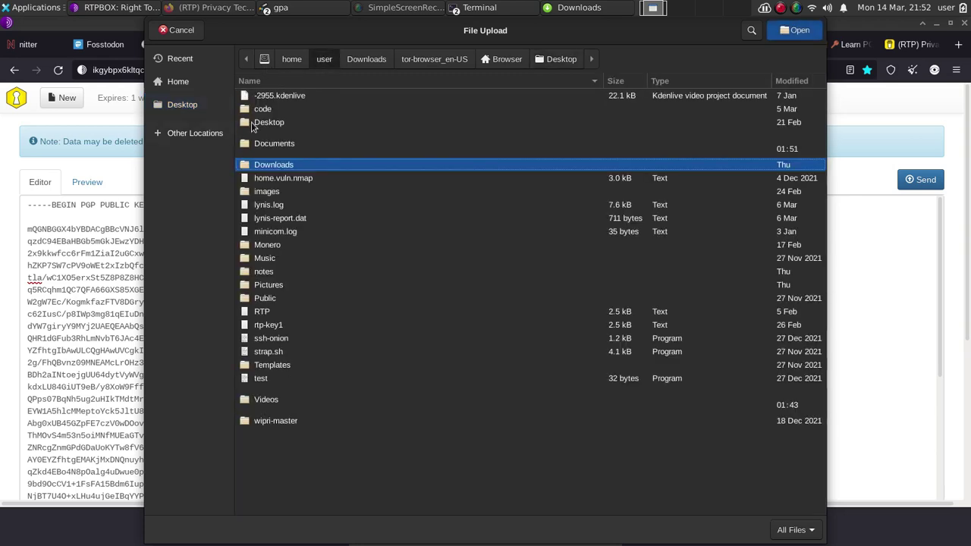
{"action": "double_click", "coordinate": [258, 144]}
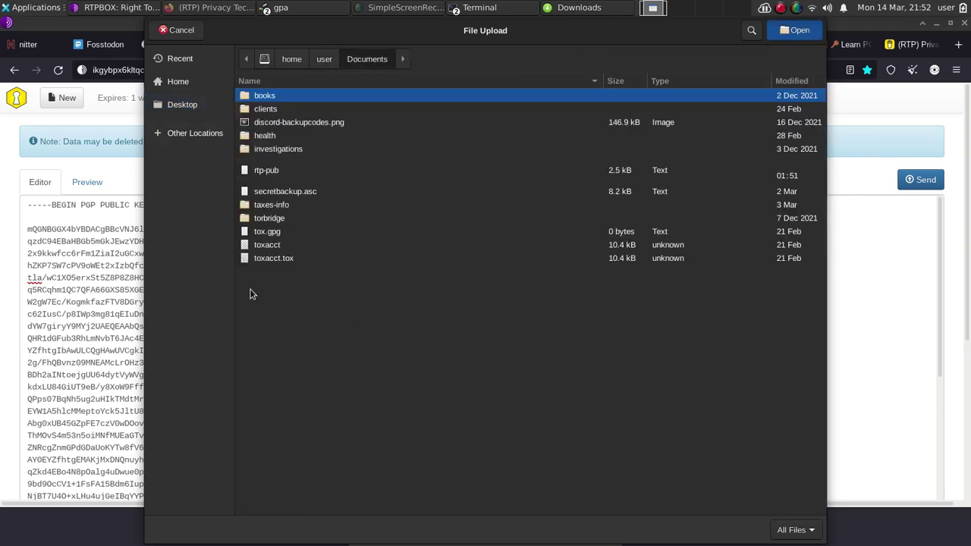
{"action": "left_click", "coordinate": [267, 173]}
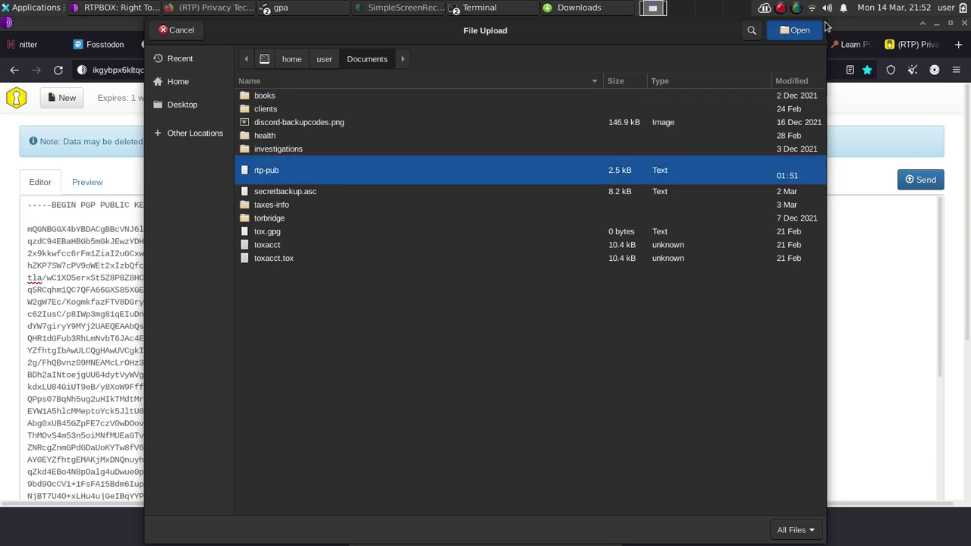
{"action": "left_click", "coordinate": [797, 30]}
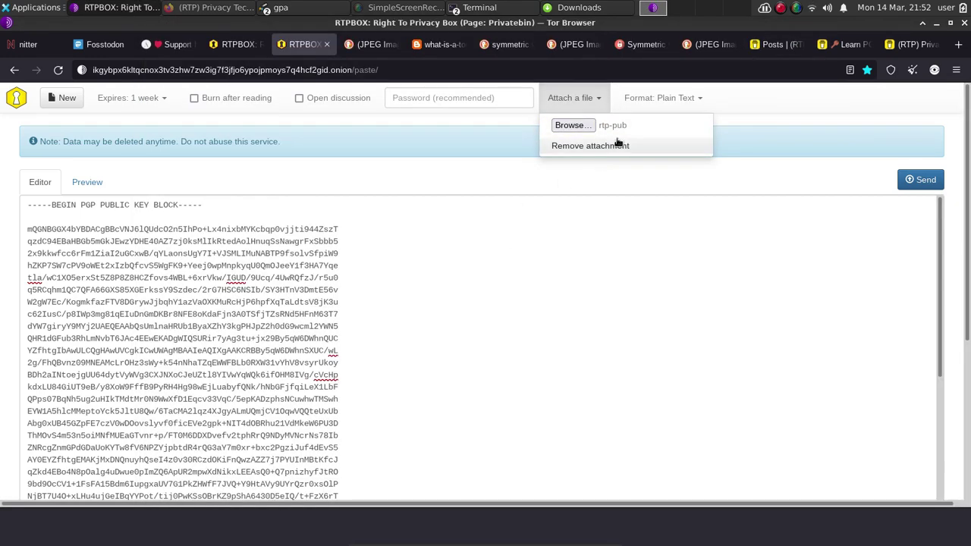
Replace the PGP key text in the editor with "key attached" and send the paste.
{"action": "left_click", "coordinate": [316, 276]}
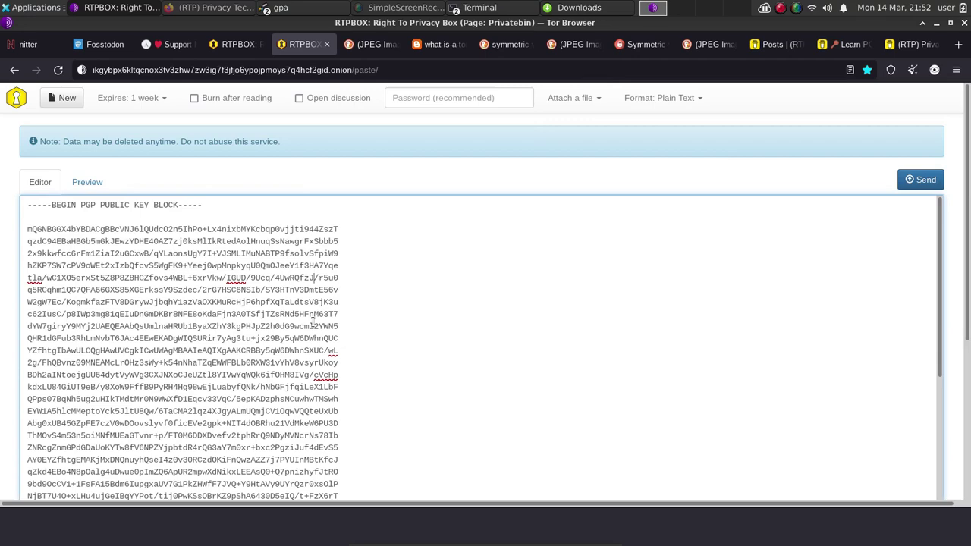
{"action": "scroll", "coordinate": [372, 412], "scroll_direction": "down", "scroll_amount": 8}
{"action": "left_click_drag", "start_coordinate": [364, 462], "coordinate": [112, 180]}
{"action": "key", "text": "BackSpace"}
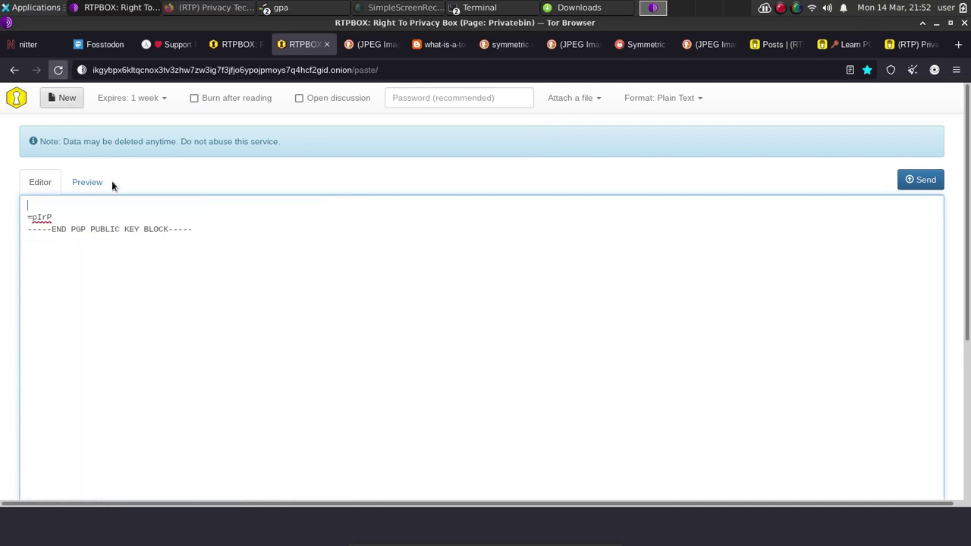
{"action": "left_click_drag", "start_coordinate": [210, 235], "coordinate": [2, 152]}
{"action": "type", "text": "key a"}
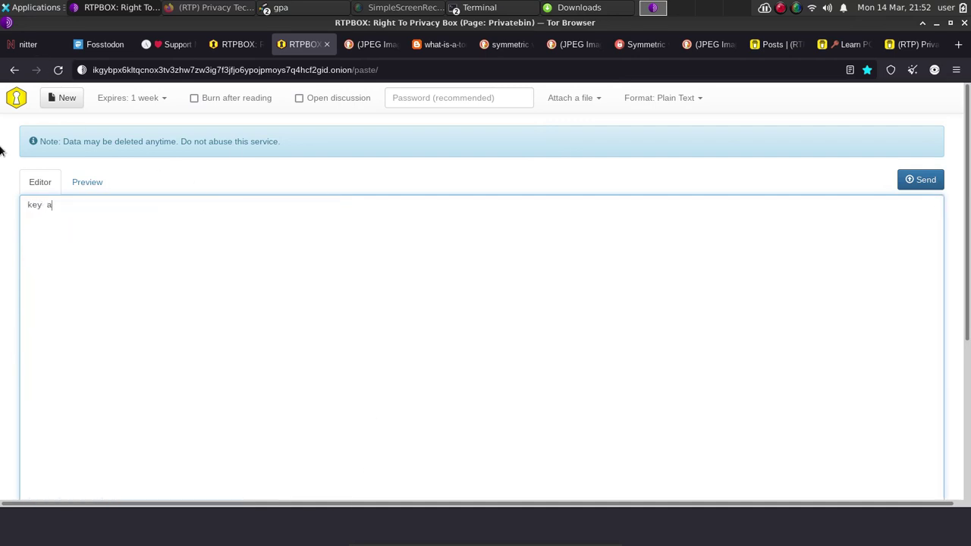
{"action": "type", "text": "ttached"}
{"action": "left_click", "coordinate": [924, 182]}
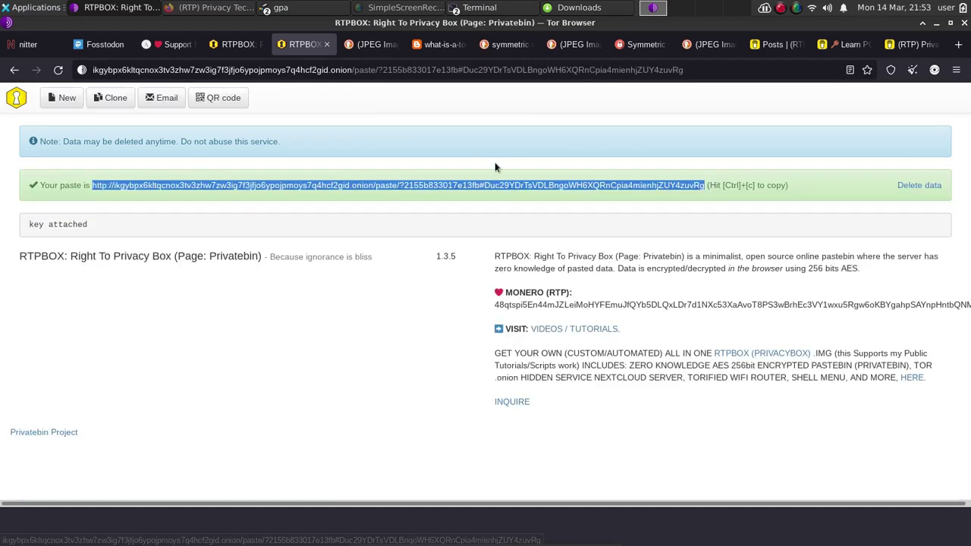
Open the created paste's link in a new tab and check its attachment download prompt without downloading the file.
{"action": "right_click", "coordinate": [468, 191]}
{"action": "left_click", "coordinate": [494, 193]}
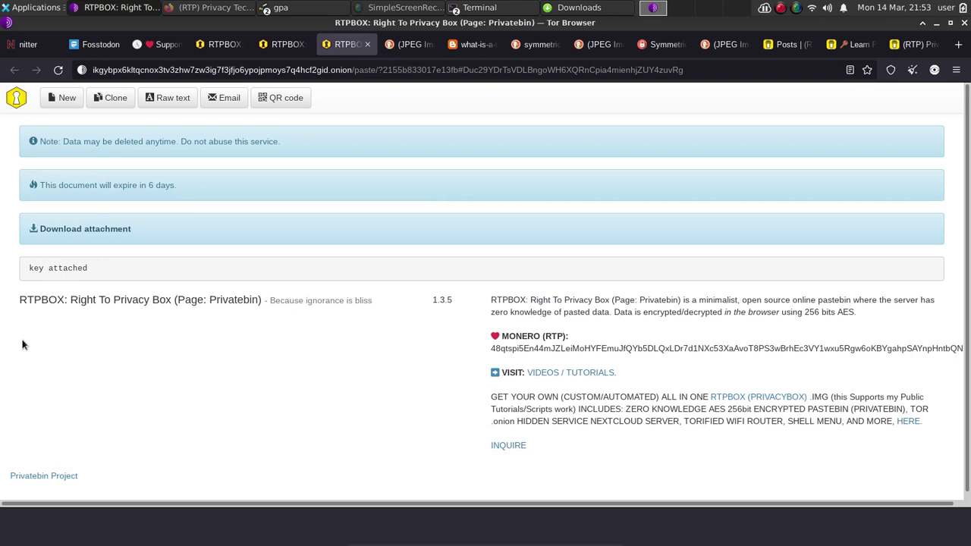
{"action": "left_click", "coordinate": [73, 231]}
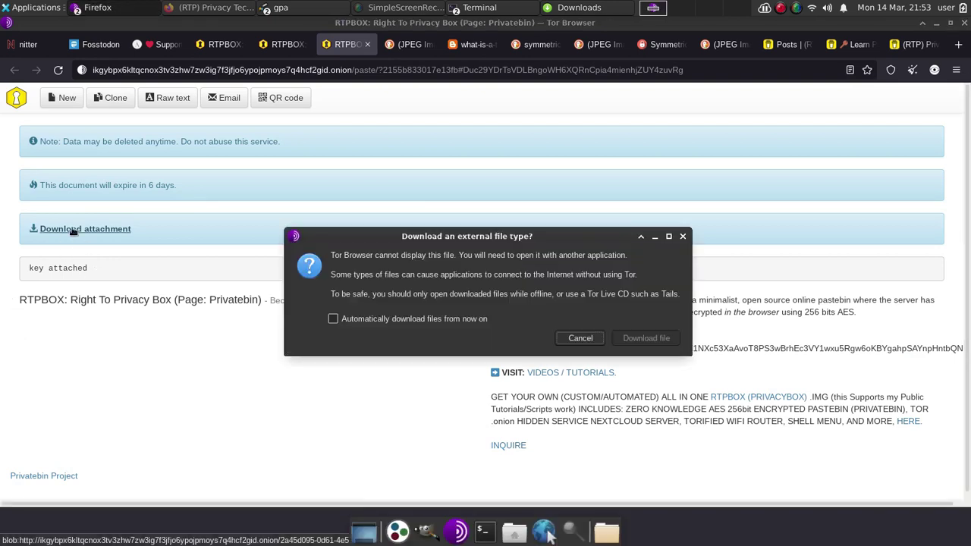
{"action": "left_click", "coordinate": [581, 343]}
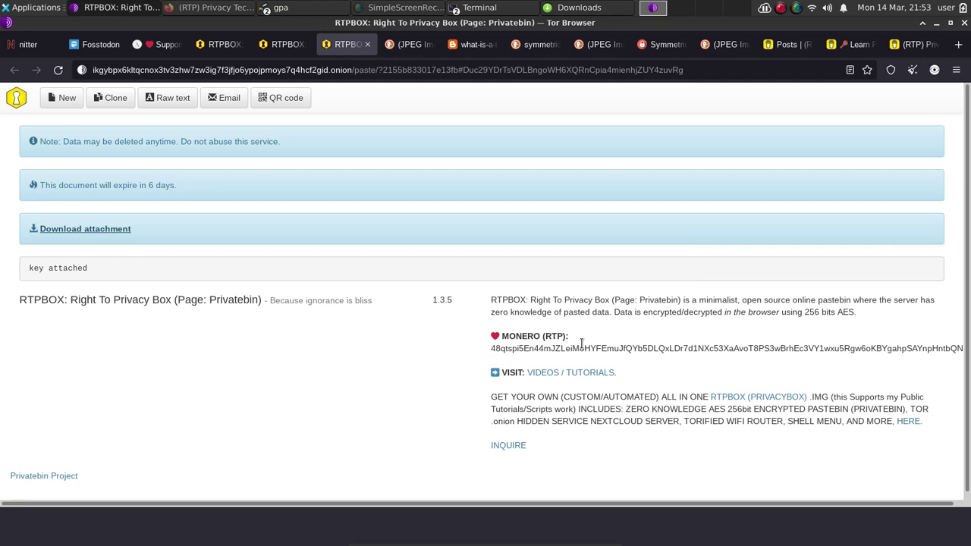
{"action": "left_click_drag", "start_coordinate": [282, 142], "coordinate": [181, 142]}
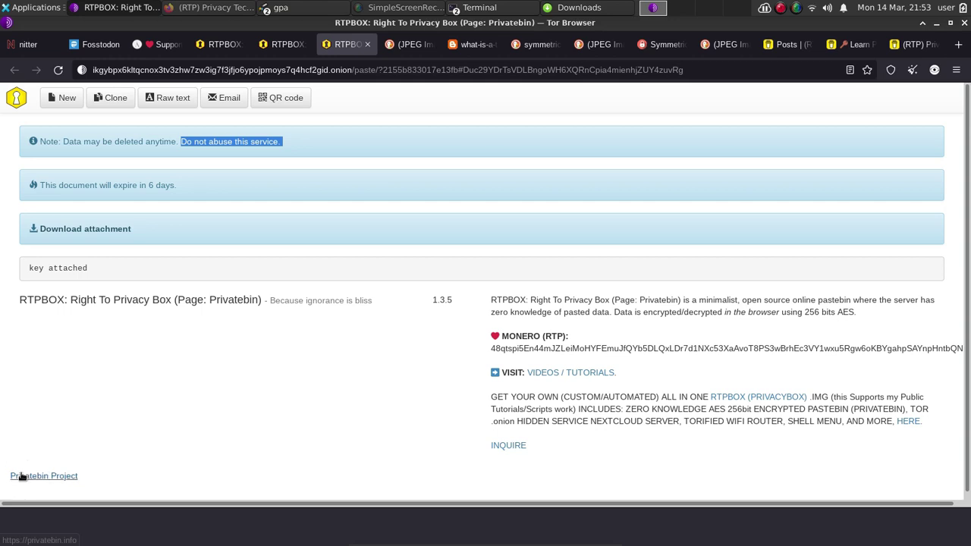
{"action": "left_click", "coordinate": [229, 347]}
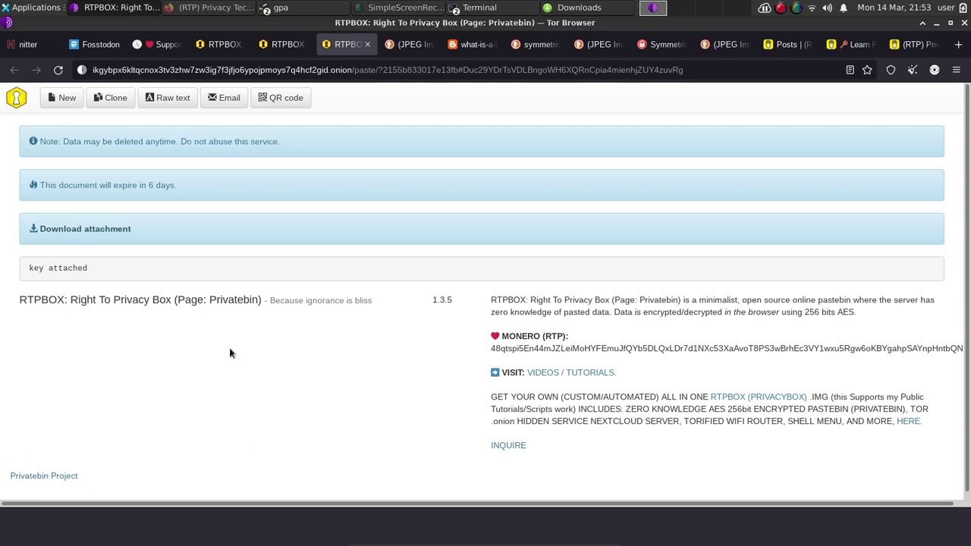
Review the Learn PGP Quickly post and the community tools on the (RTP) Privacy Tech Tips page, and return to the first paste.
{"action": "left_click", "coordinate": [158, 38]}
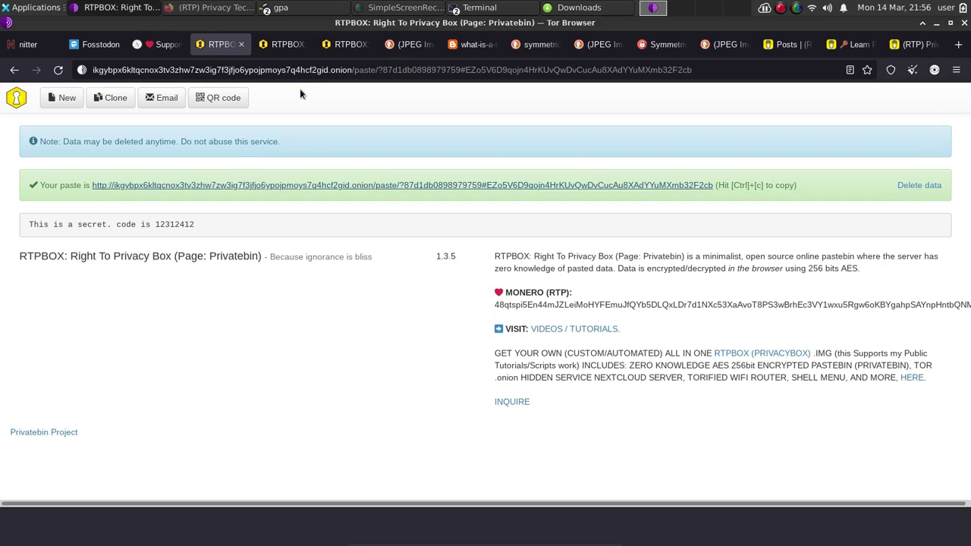
{"action": "left_click", "coordinate": [850, 44]}
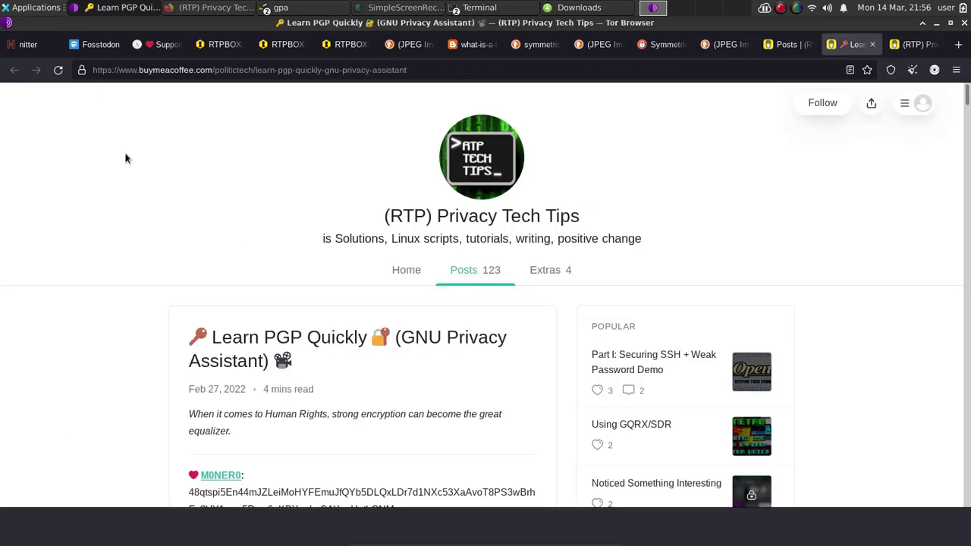
{"action": "left_click", "coordinate": [915, 44]}
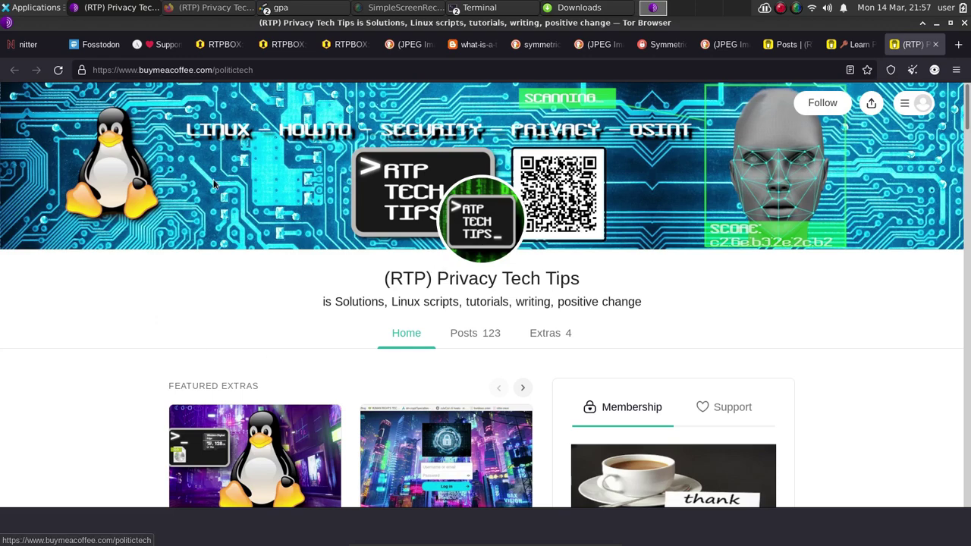
{"action": "scroll", "coordinate": [61, 269], "scroll_direction": "down", "scroll_amount": 6}
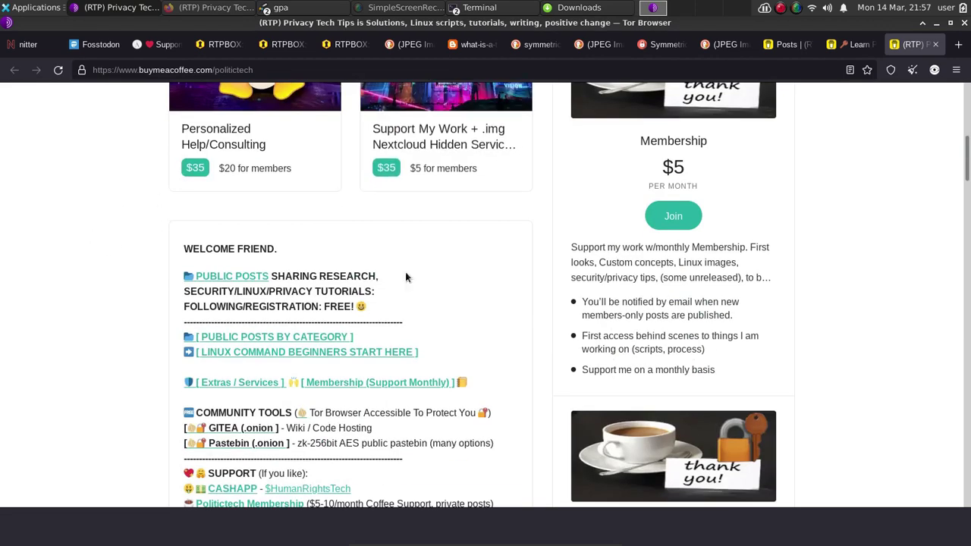
{"action": "scroll", "coordinate": [106, 180], "scroll_direction": "up", "scroll_amount": 2}
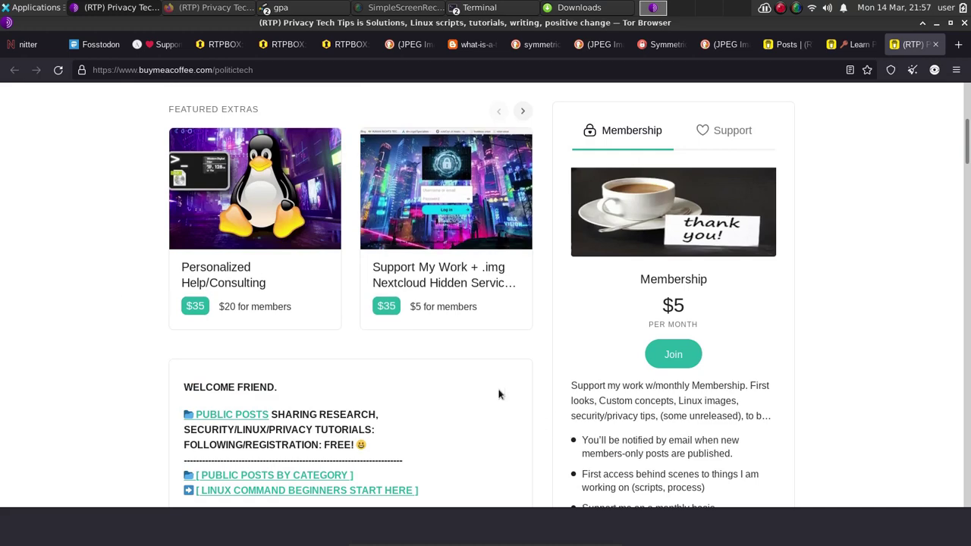
{"action": "scroll", "coordinate": [116, 276], "scroll_direction": "down", "scroll_amount": 4}
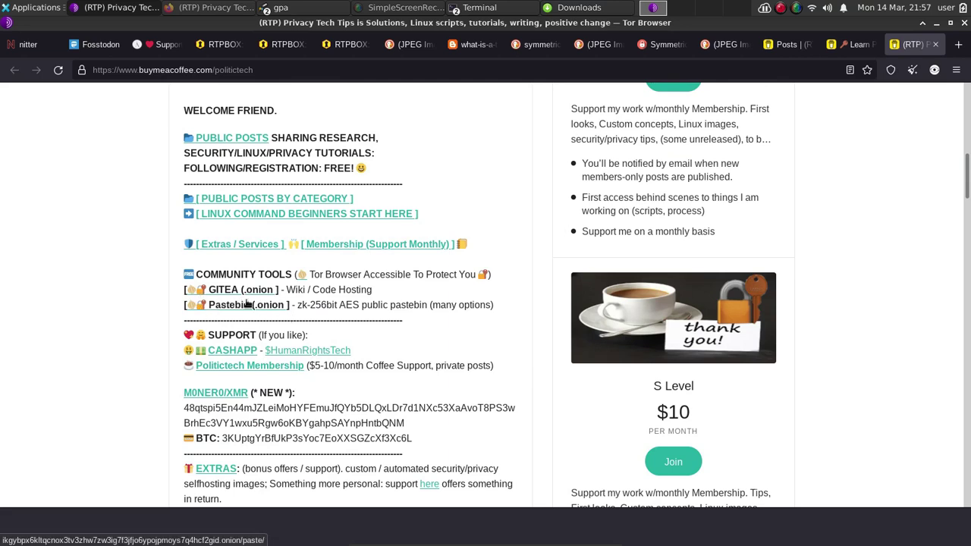
{"action": "left_click", "coordinate": [220, 44]}
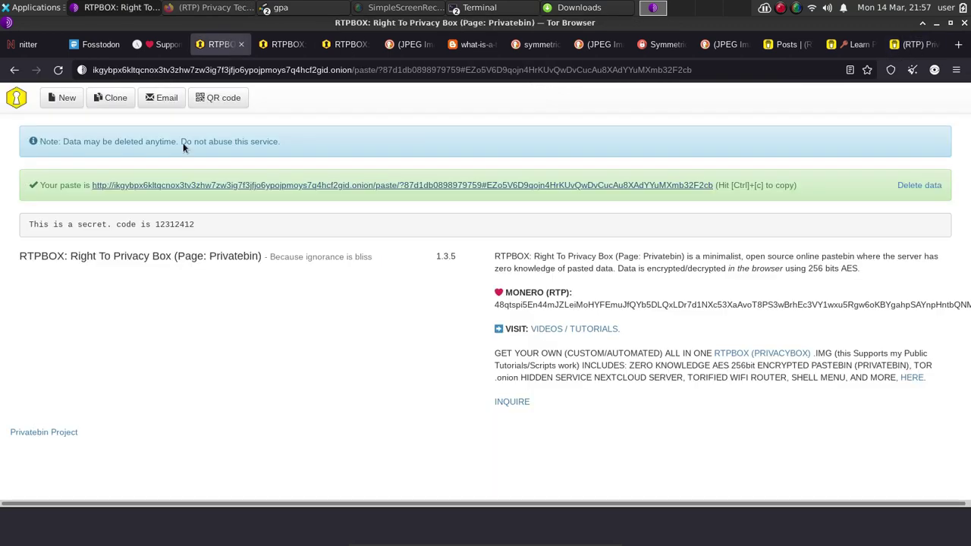